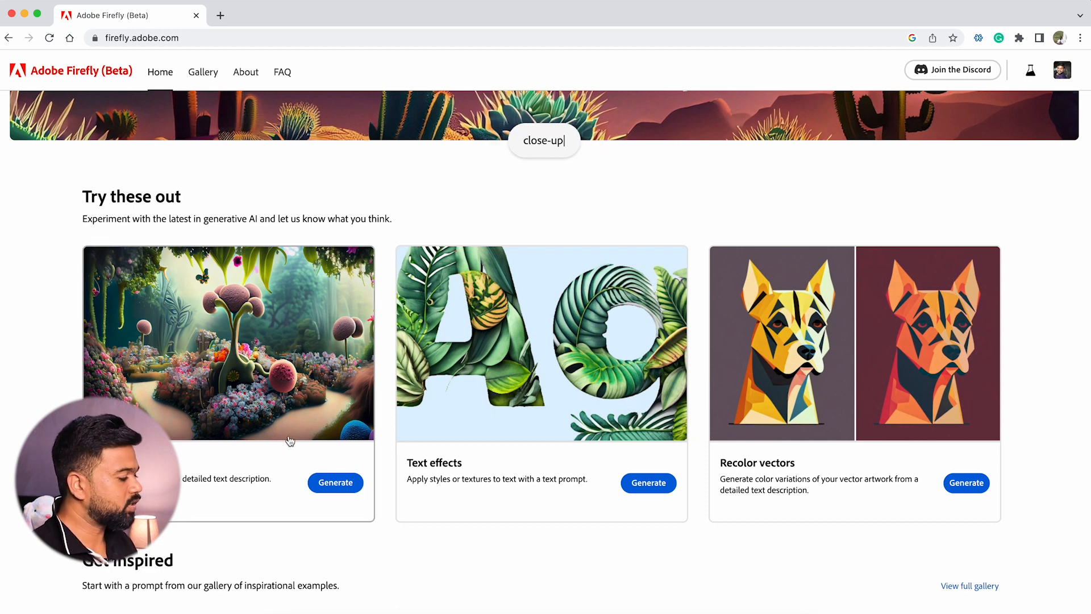
Open the Text to image generator and browse its gallery of sample images
left_click(335, 483)
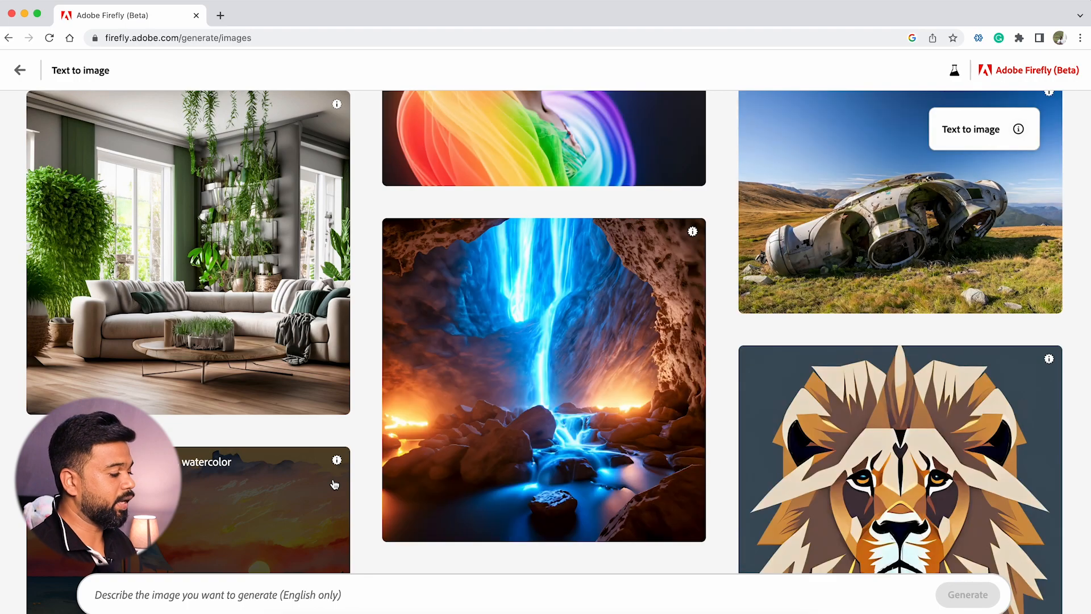
scroll(370, 418, "up", 11)
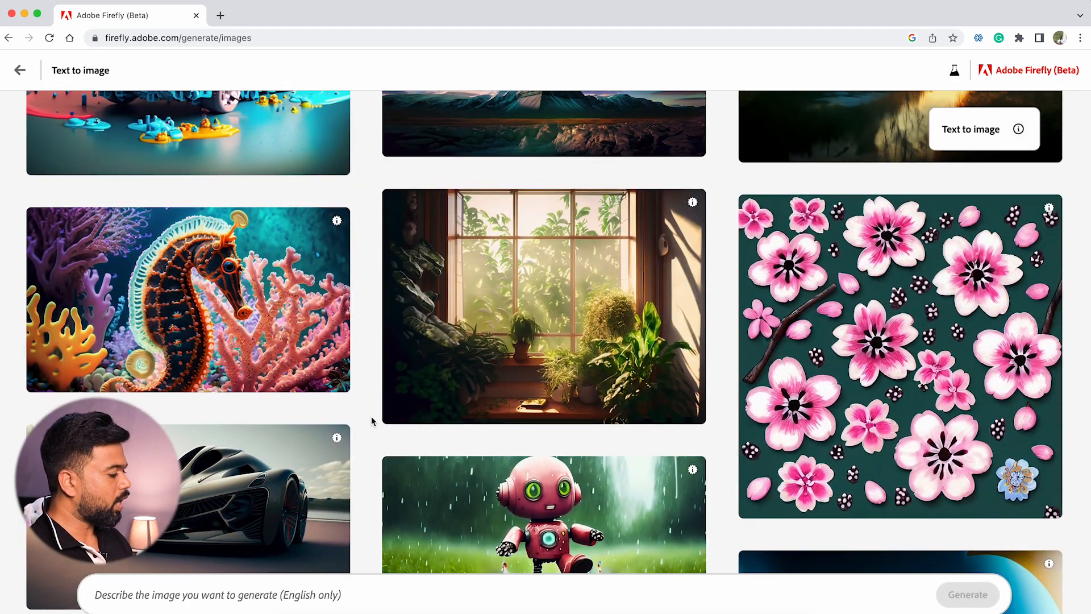
scroll(371, 421, "up", 6)
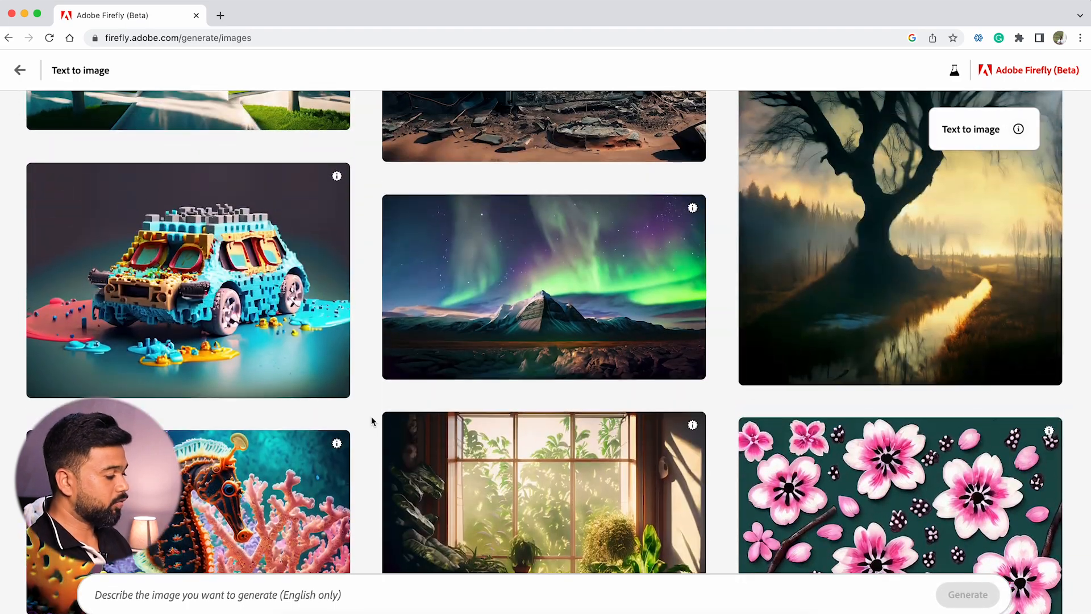
scroll(372, 420, "up", 14)
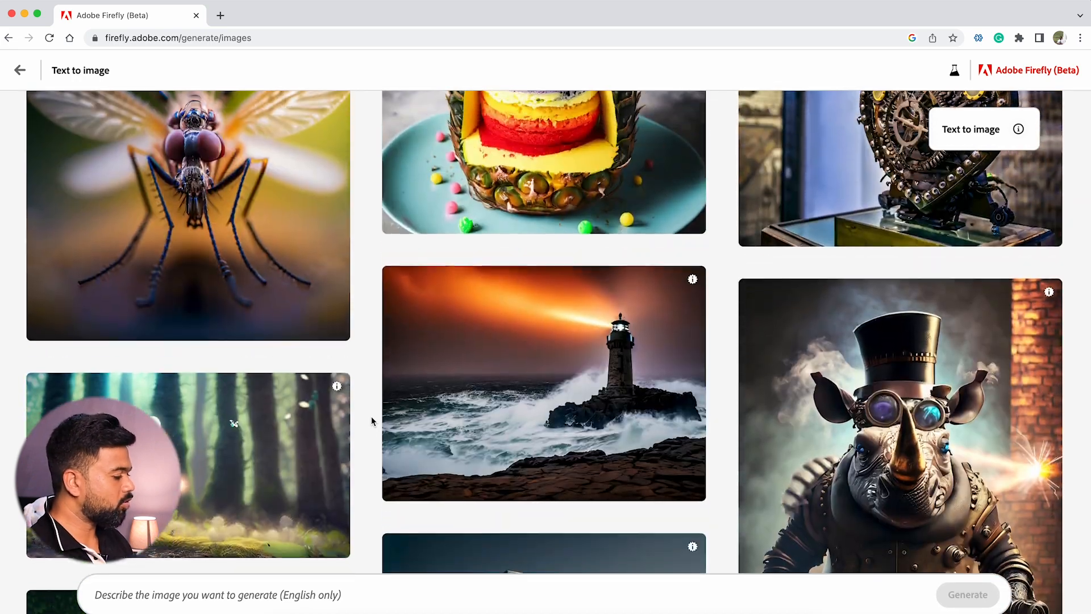
scroll(371, 421, "up", 12)
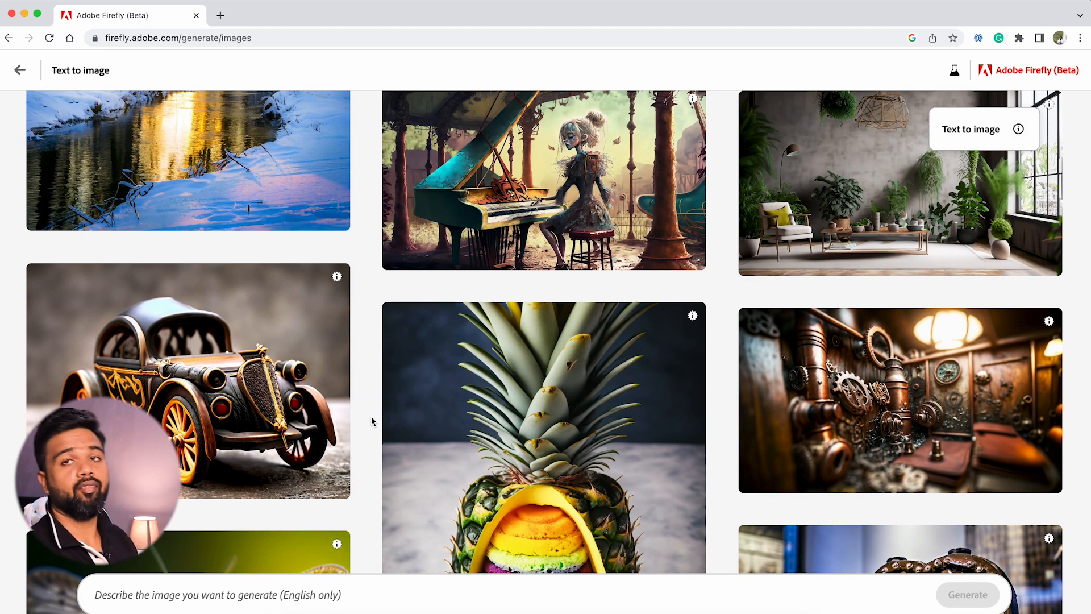
Begin the image prompt with "A cute cyber-duck"
left_click(233, 599)
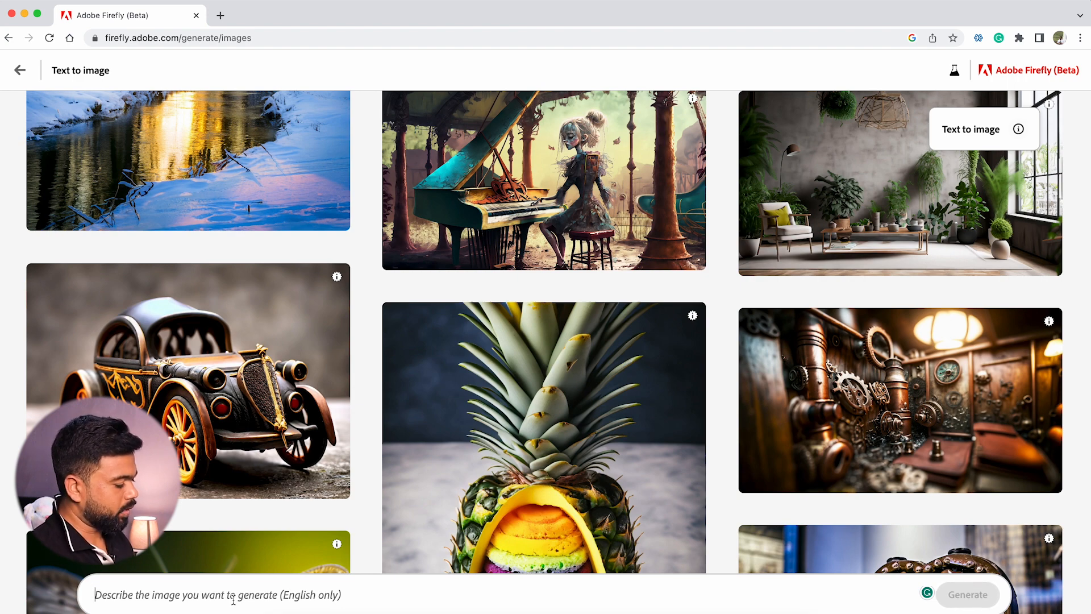
type("A")
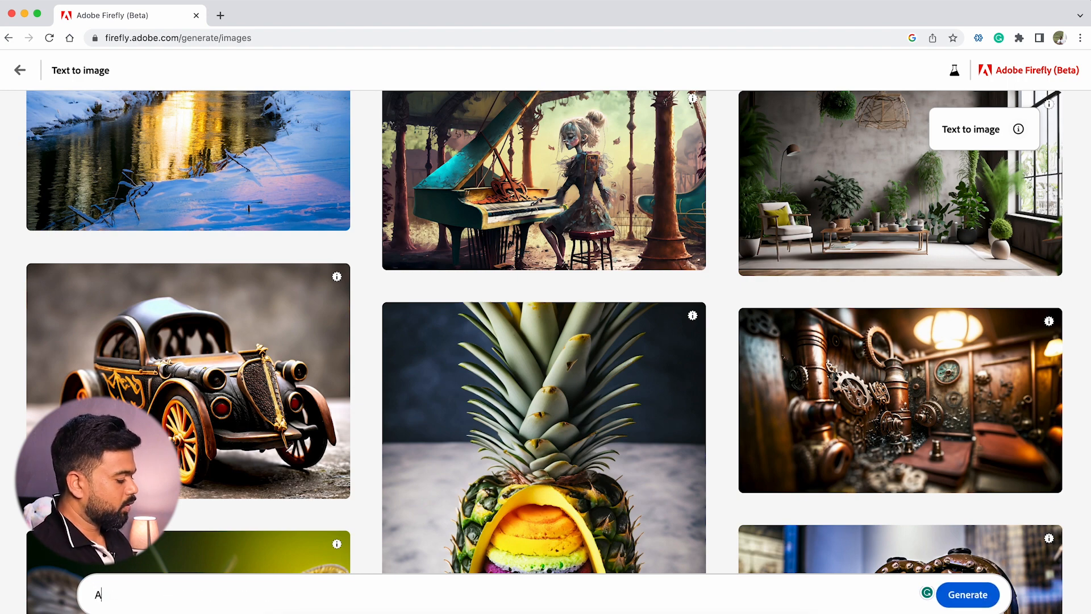
key("BackSpace")
type("N")
key("BackSpace")
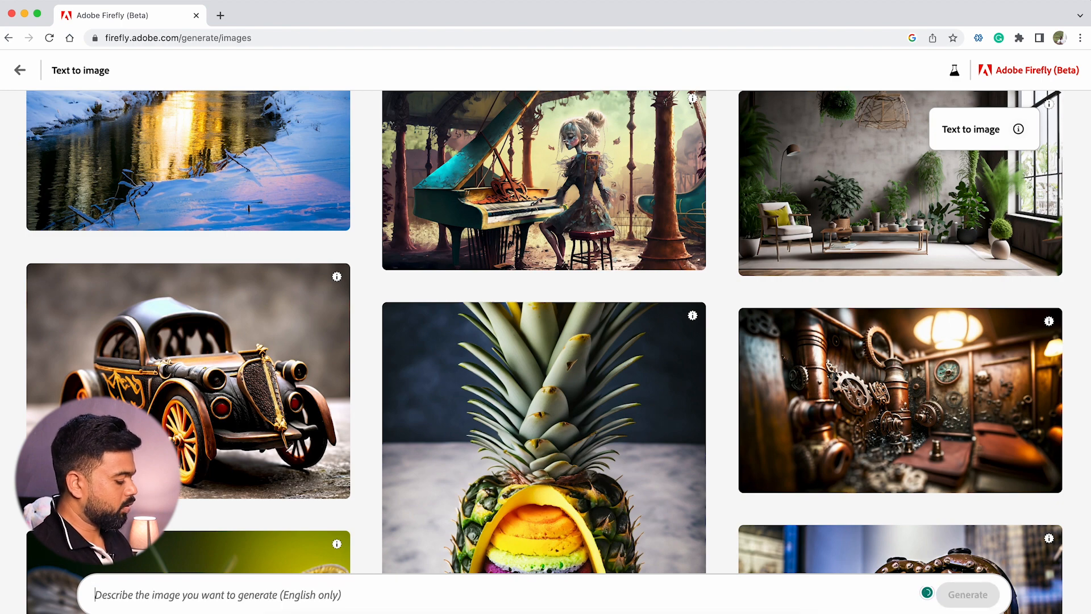
type("A cut")
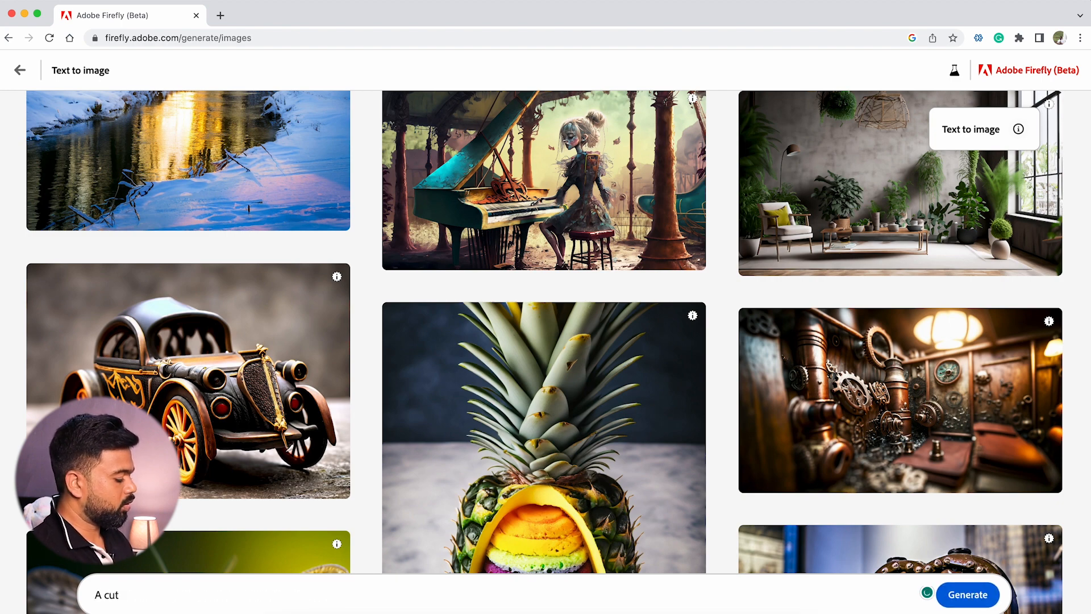
type("e duck")
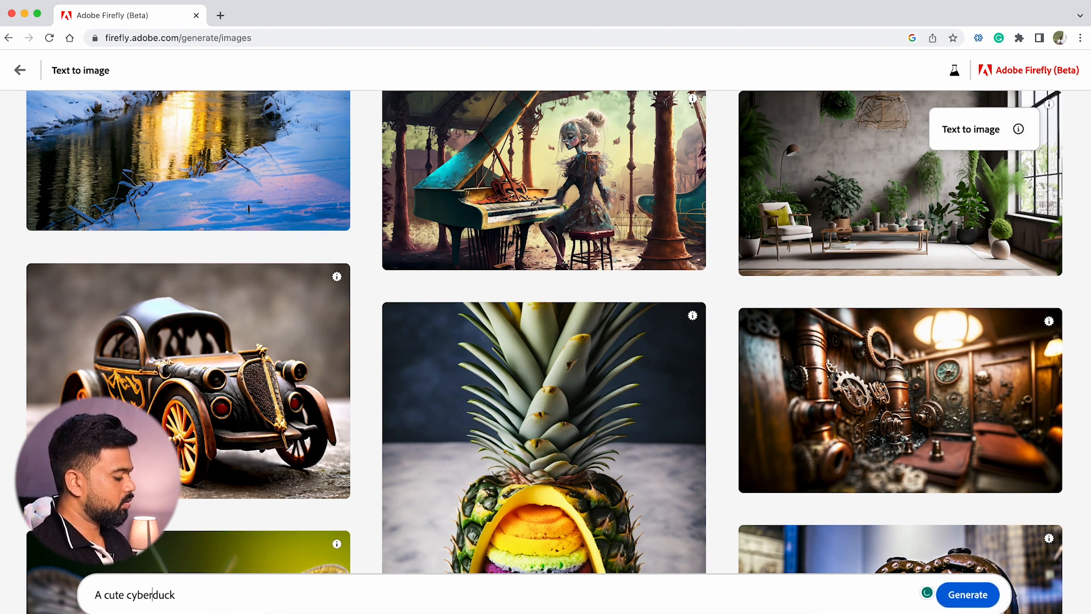
type("-duck")
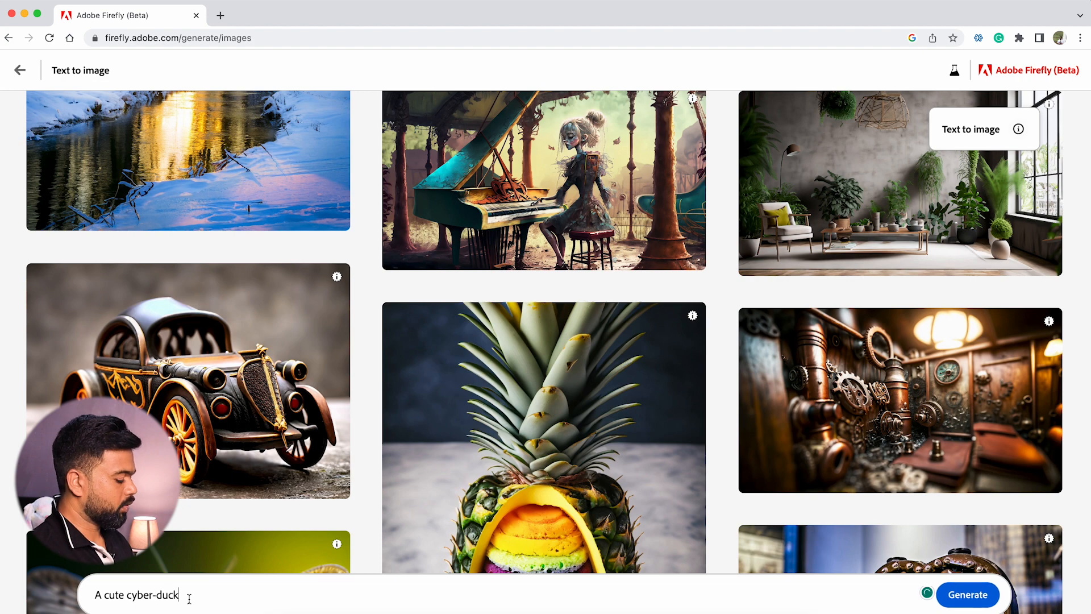
type(" on top burj")
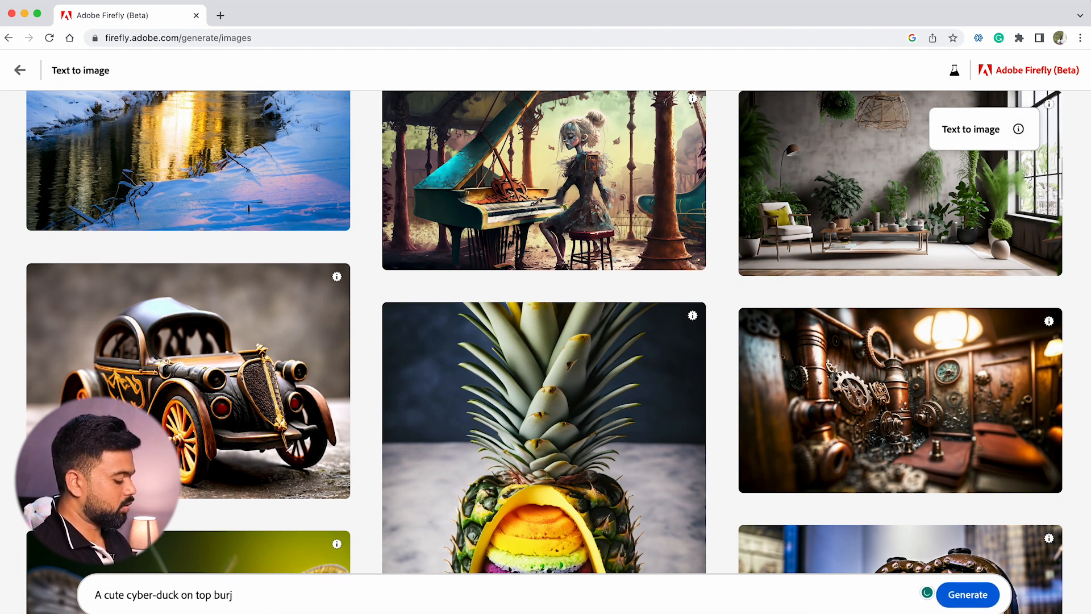
type("bHU")
Complete the prompt with "on top Bhurj Khalifa" and generate the images
key("BackSpace")
key("BackSpace")
key("BackSpace")
key("BackSpace")
key("BackSpace")
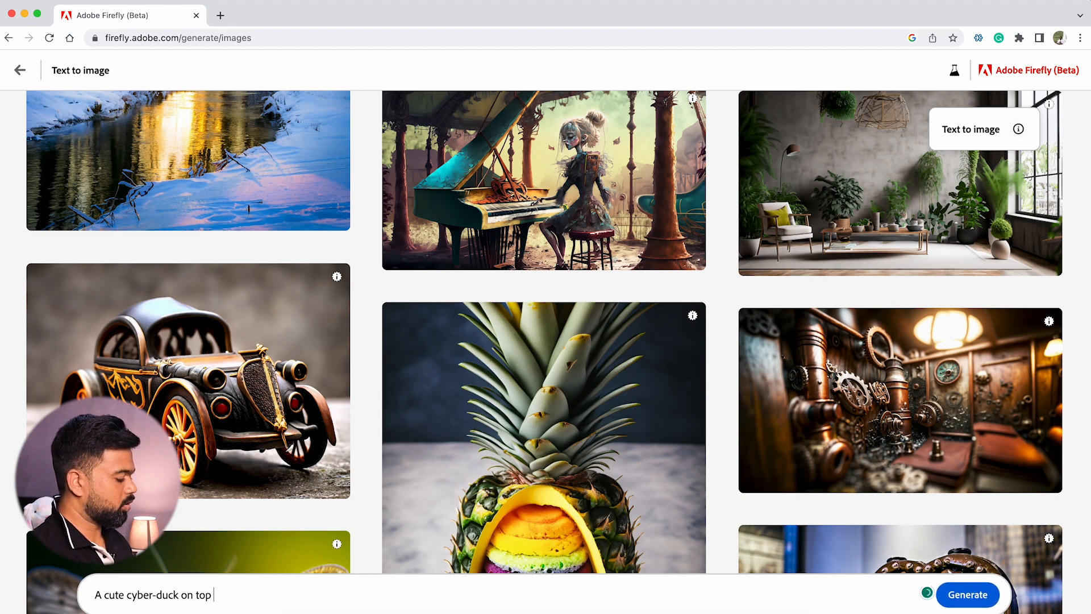
type("Bhurj Ka")
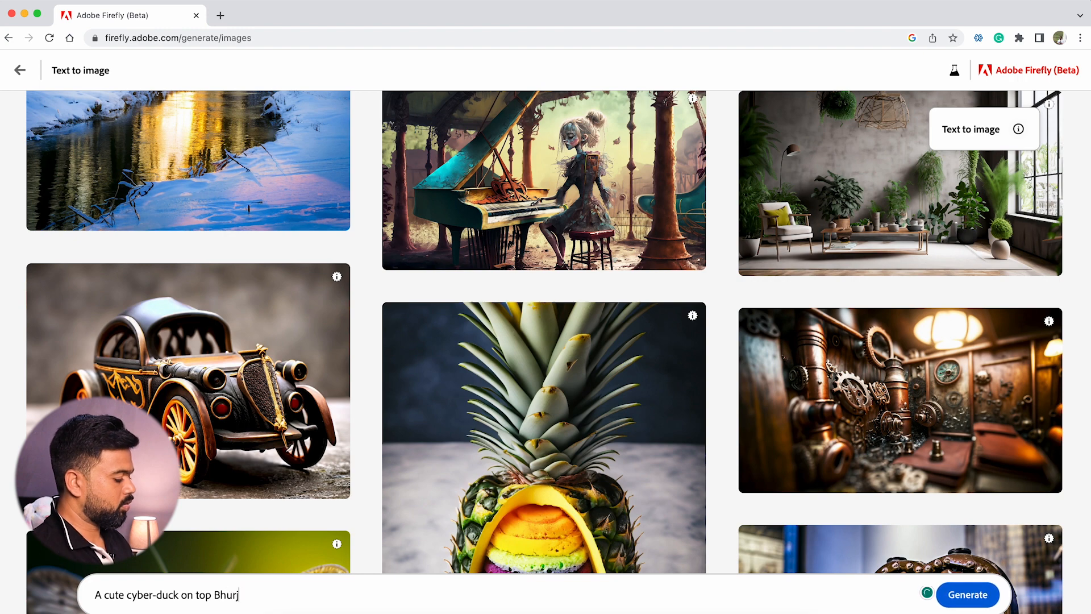
key("BackSpace")
type("halifa")
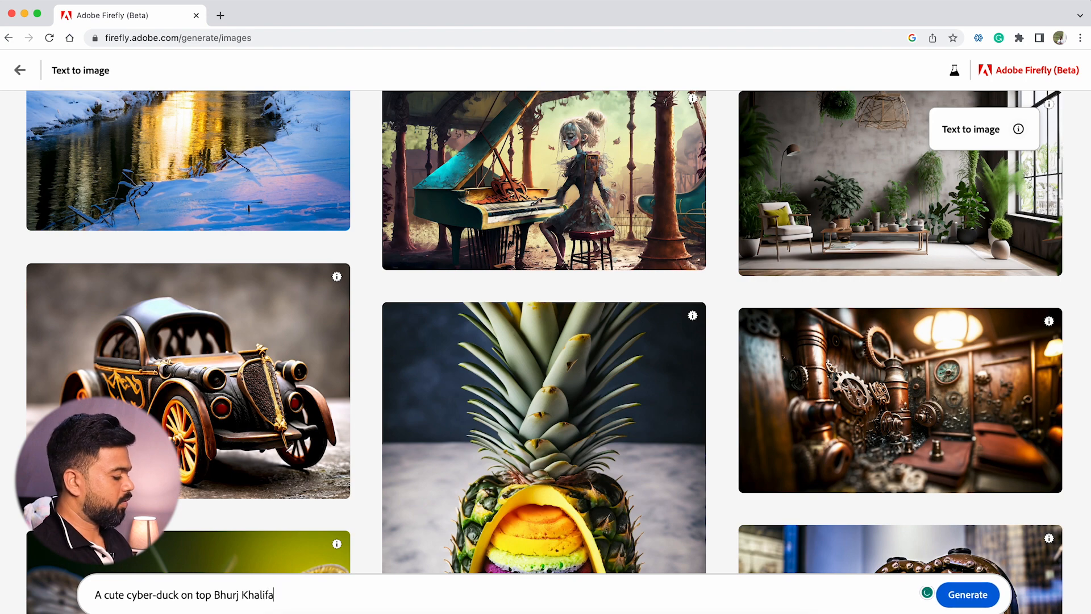
left_click(968, 595)
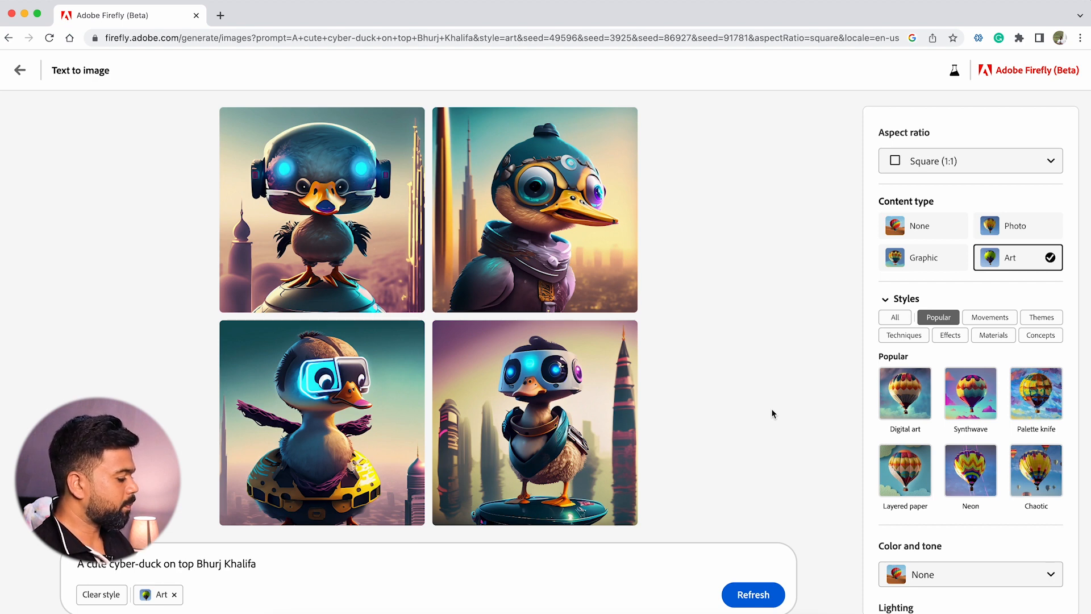
Change "cyber-duck" to "cyber-duckling" in the prompt and extend it with "with some enemy ducks flying behind"
left_click(175, 564)
type("ling on top Bhurj Khalifa with ")
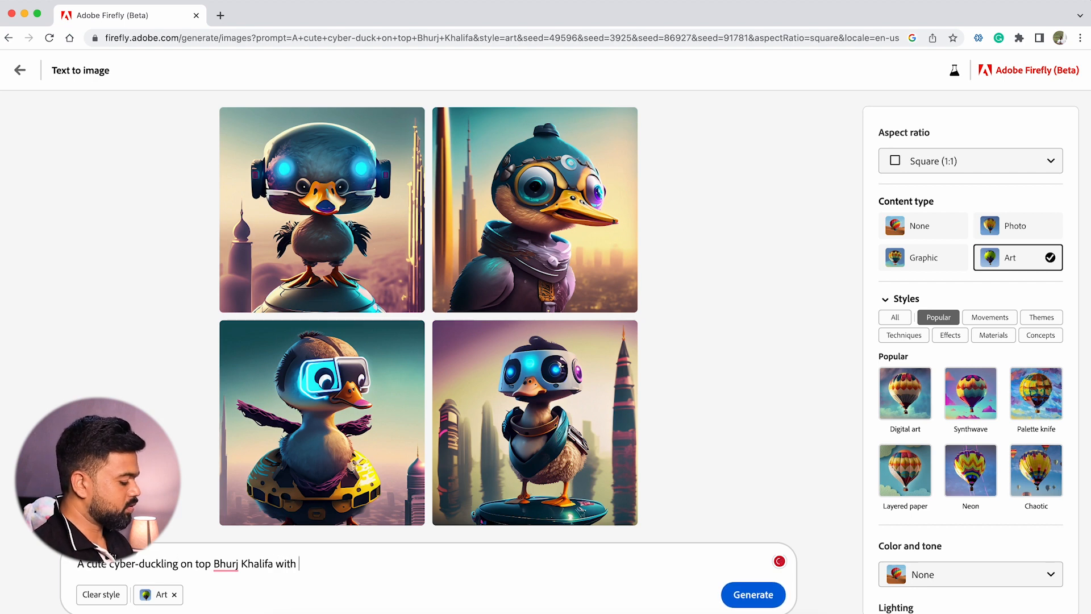
type("some enemy ducks fly")
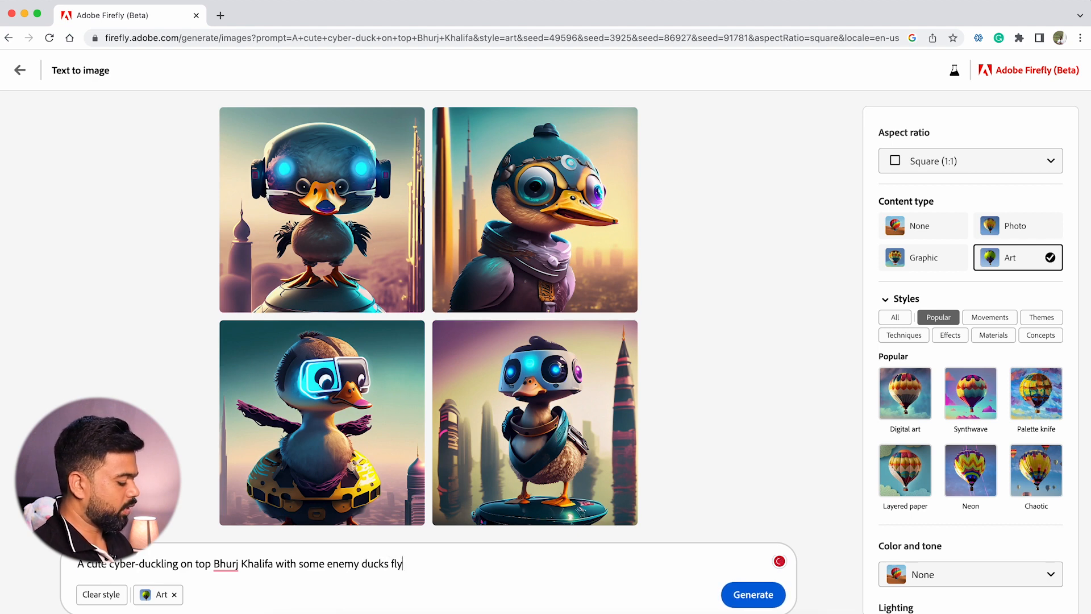
type("ing behind")
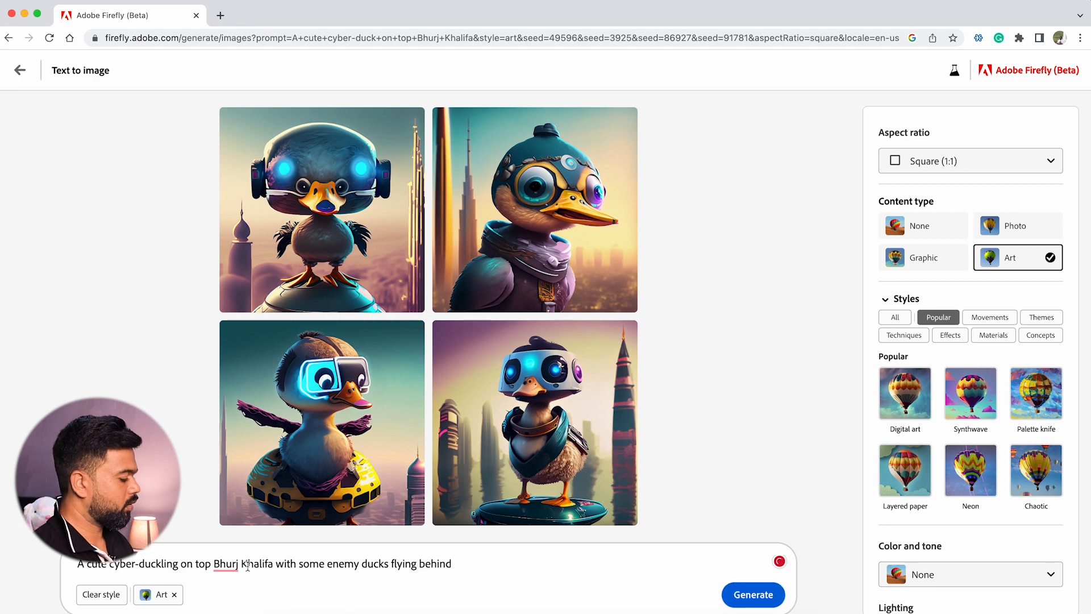
Correct the spelling of "Bhurj" to the suggested "Burj" and generate images from the revised prompt
mouse_move(226, 561)
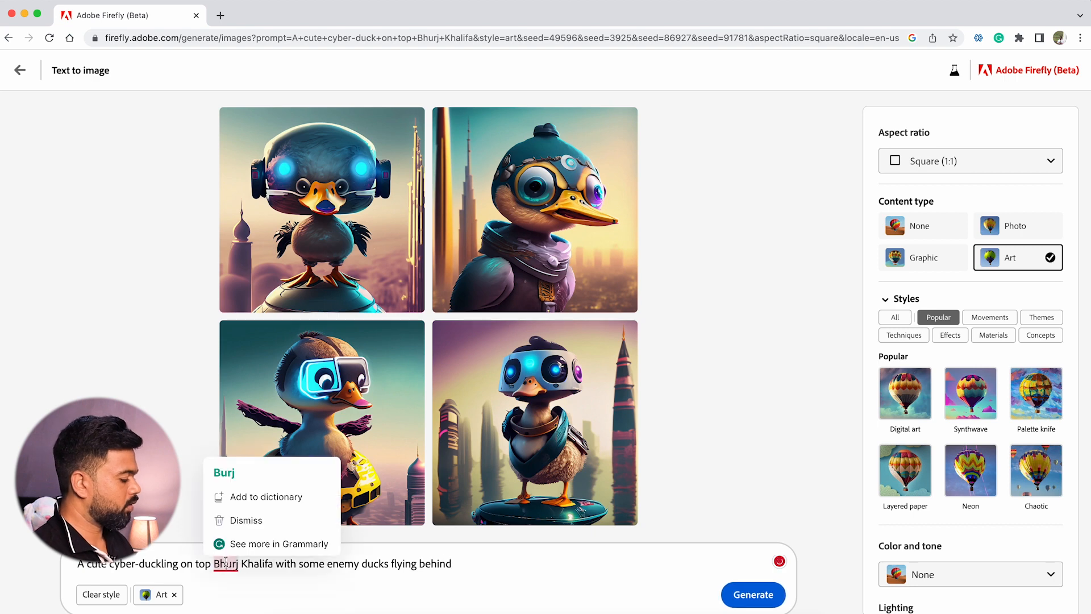
left_click(224, 472)
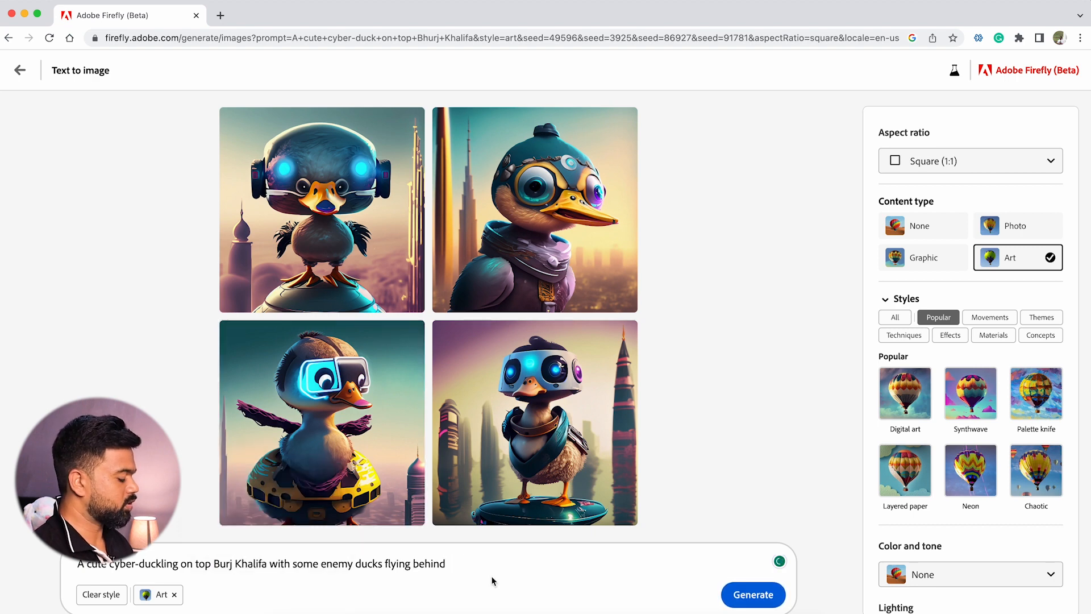
left_click(752, 594)
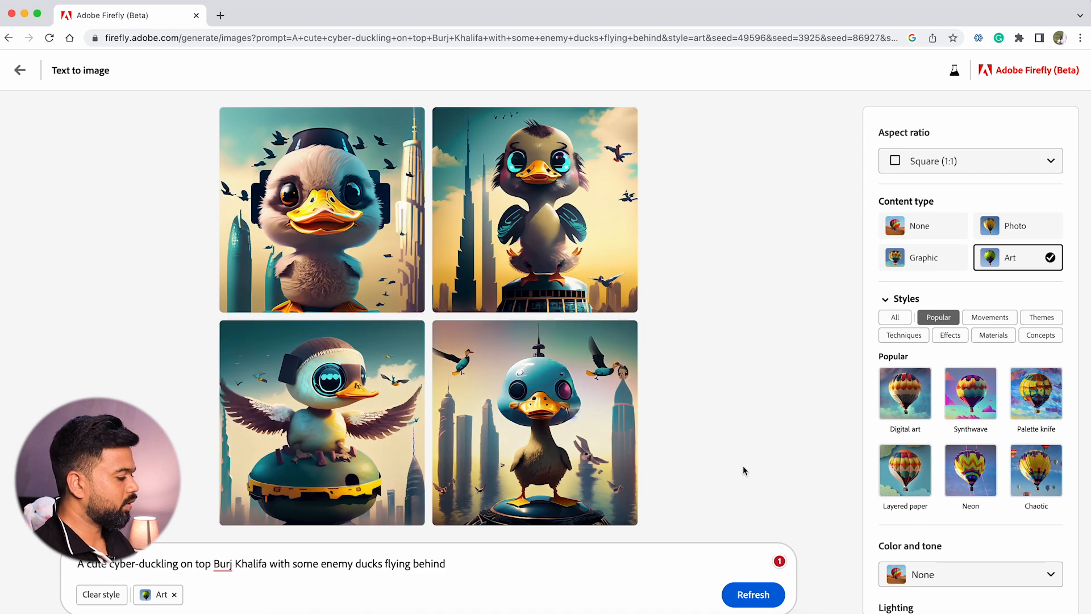
Compare the duckling images in the Photo, Graphic and Art content types
mouse_move(349, 419)
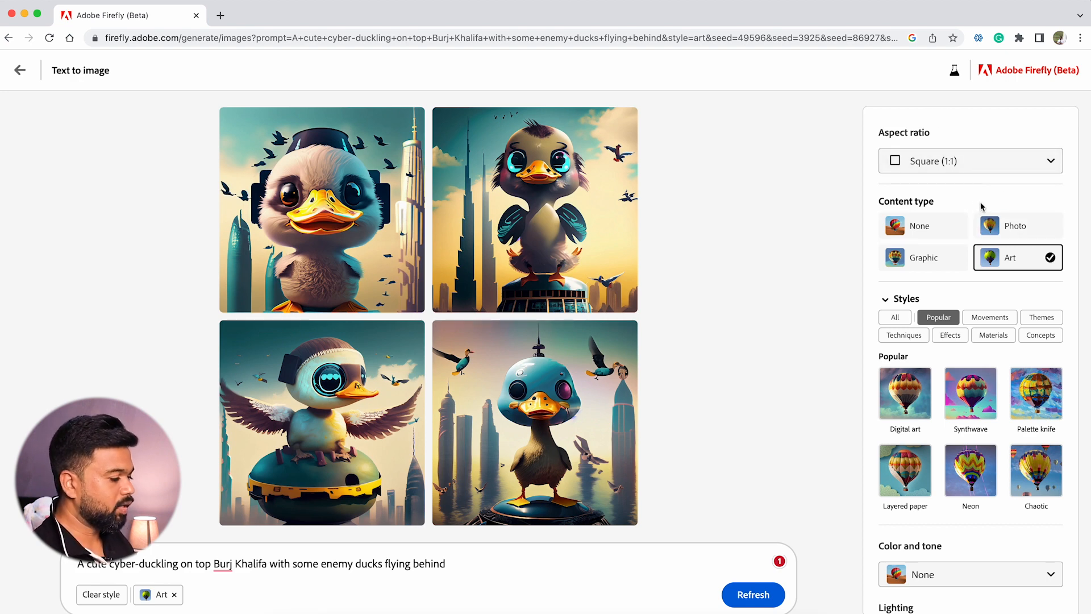
left_click(1017, 227)
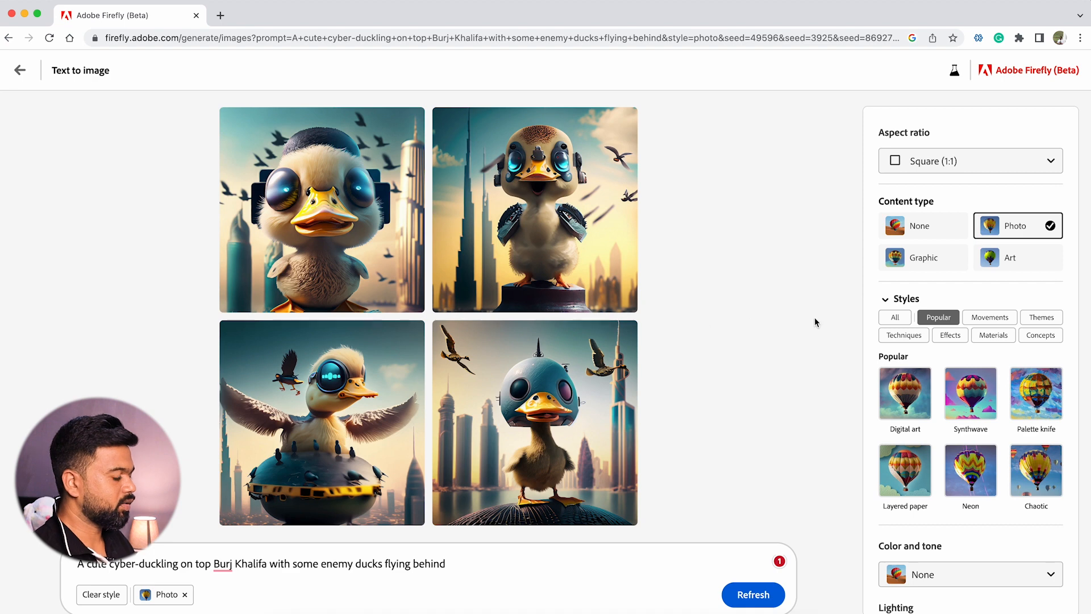
left_click(947, 260)
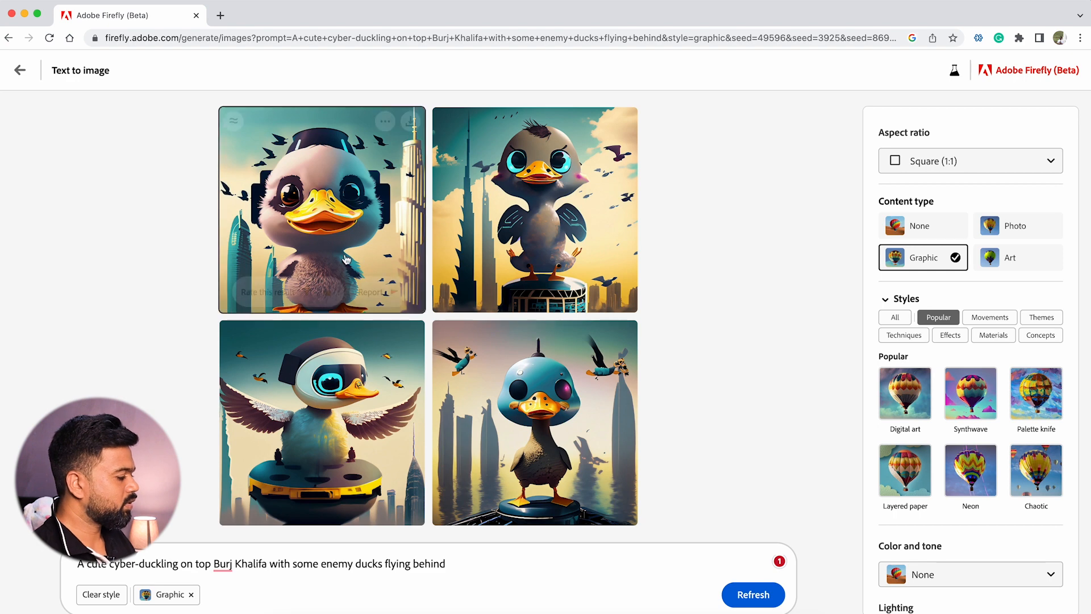
mouse_move(376, 254)
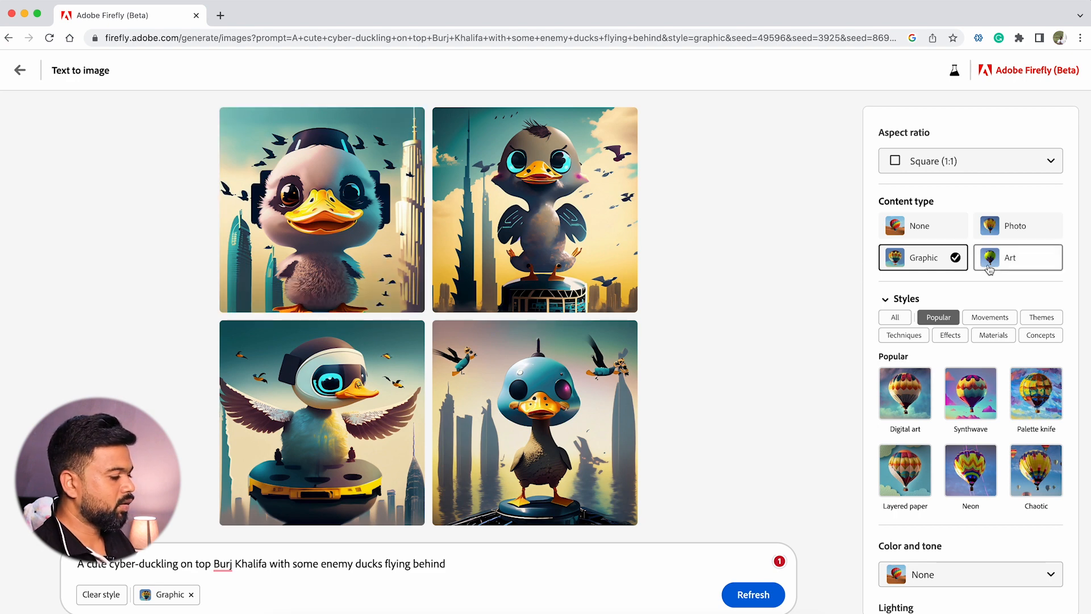
left_click(1029, 268)
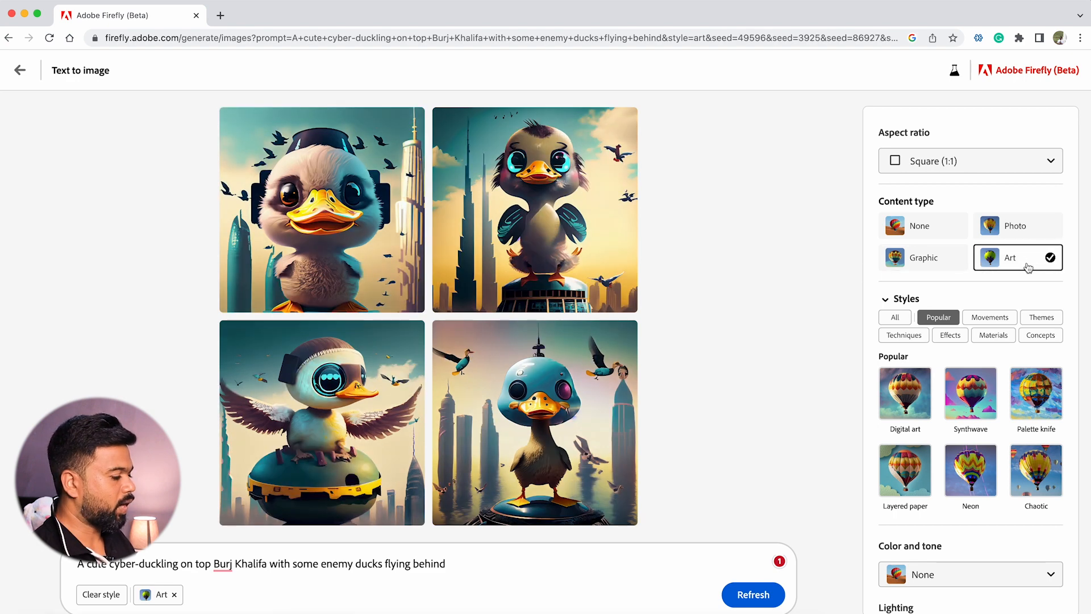
left_click(1029, 240)
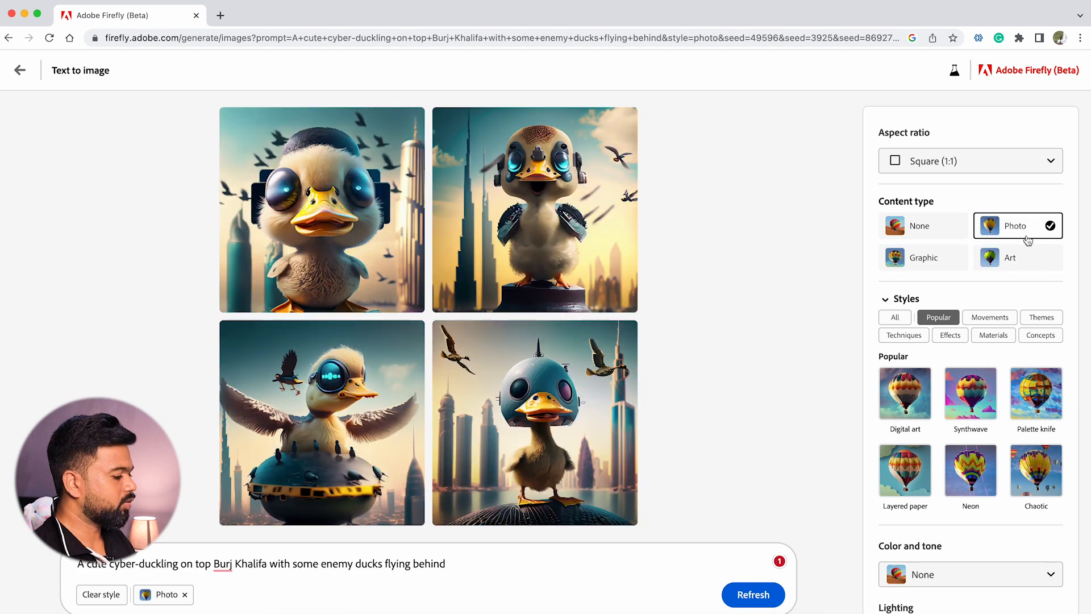
left_click(935, 267)
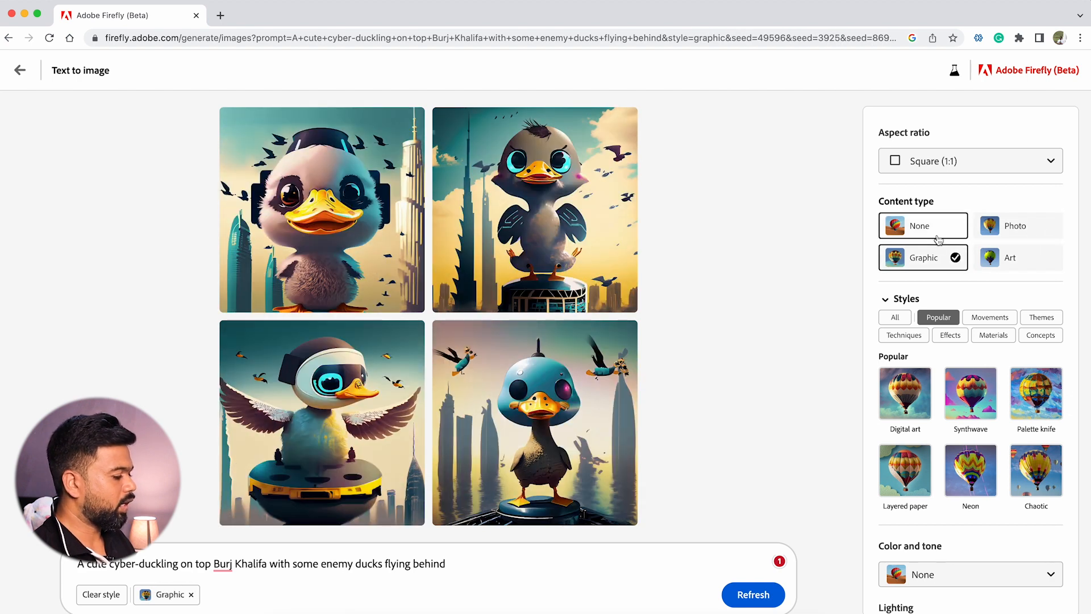
Set the content type to None and apply the Science fiction style from the Movements category
left_click(938, 238)
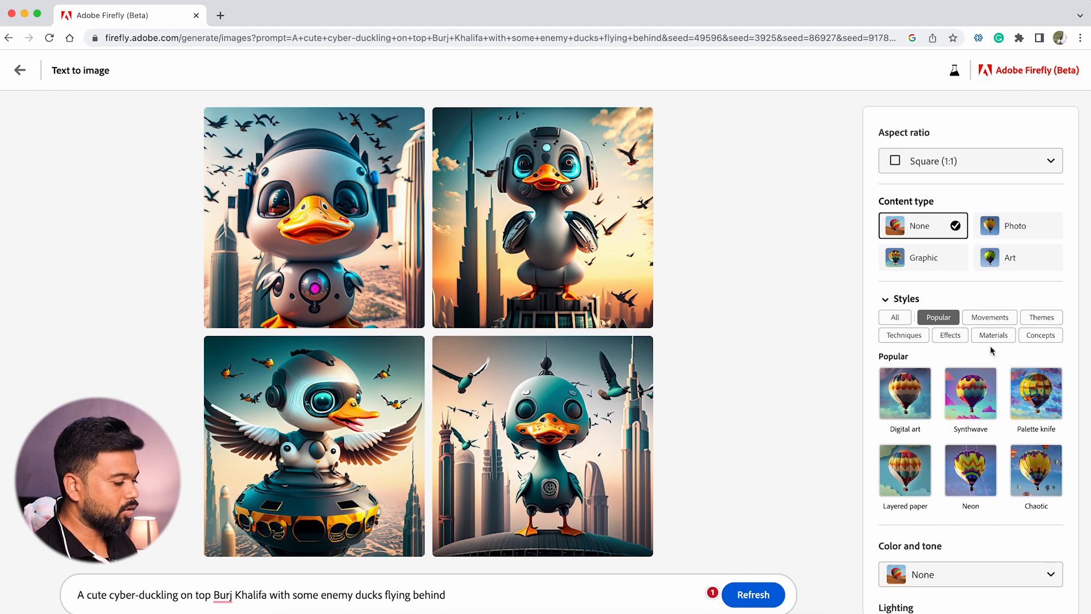
scroll(1000, 367, "down", 1)
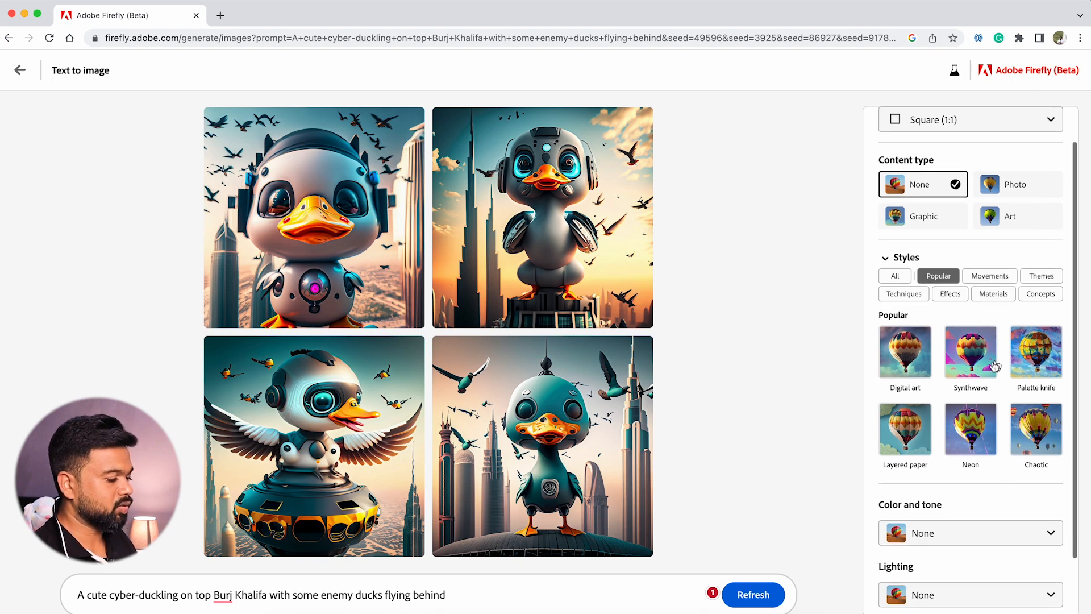
left_click(992, 283)
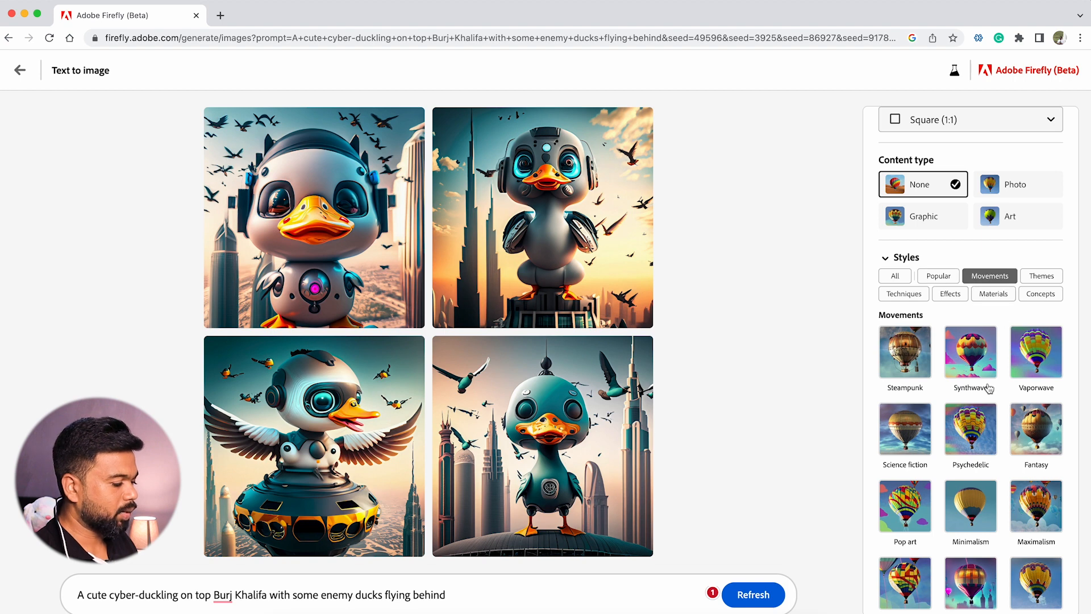
scroll(998, 402, "down", 1)
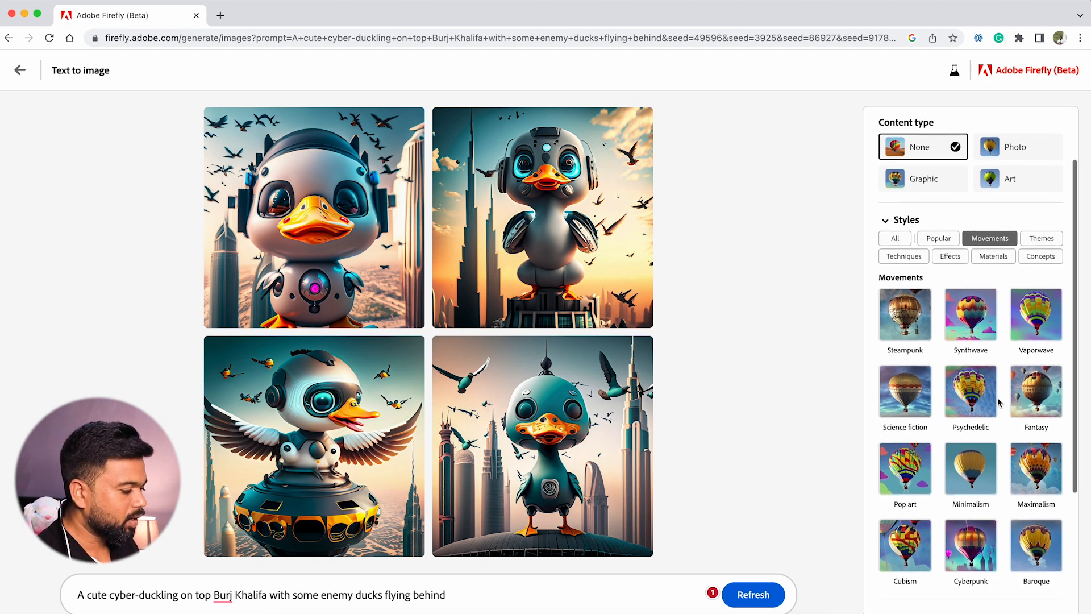
left_click(913, 398)
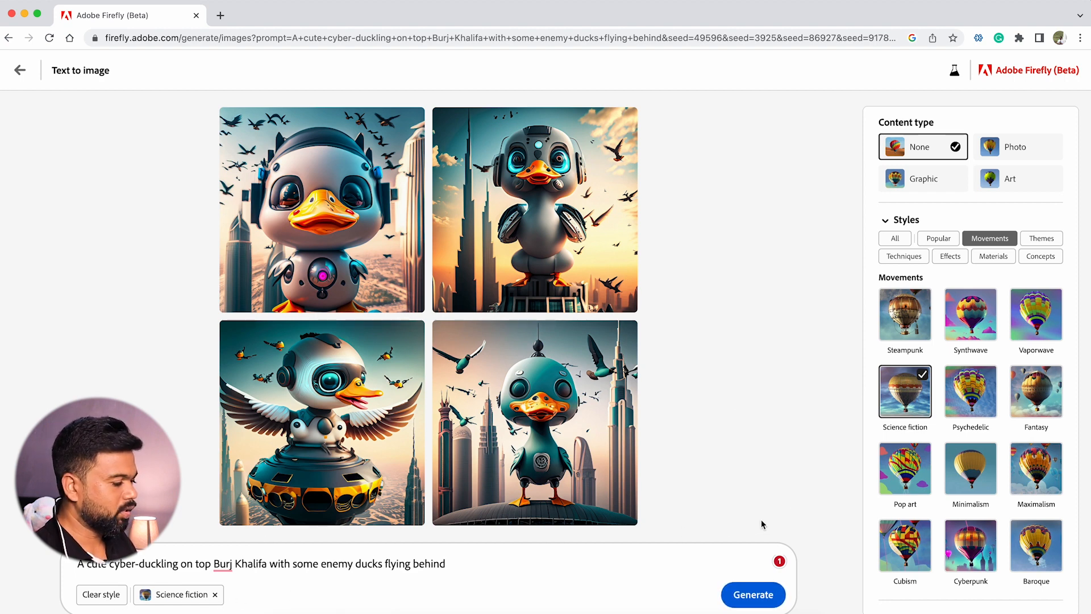
Add the Fur style from the Materials category and the Nostalgic style from the Concepts category
left_click(993, 259)
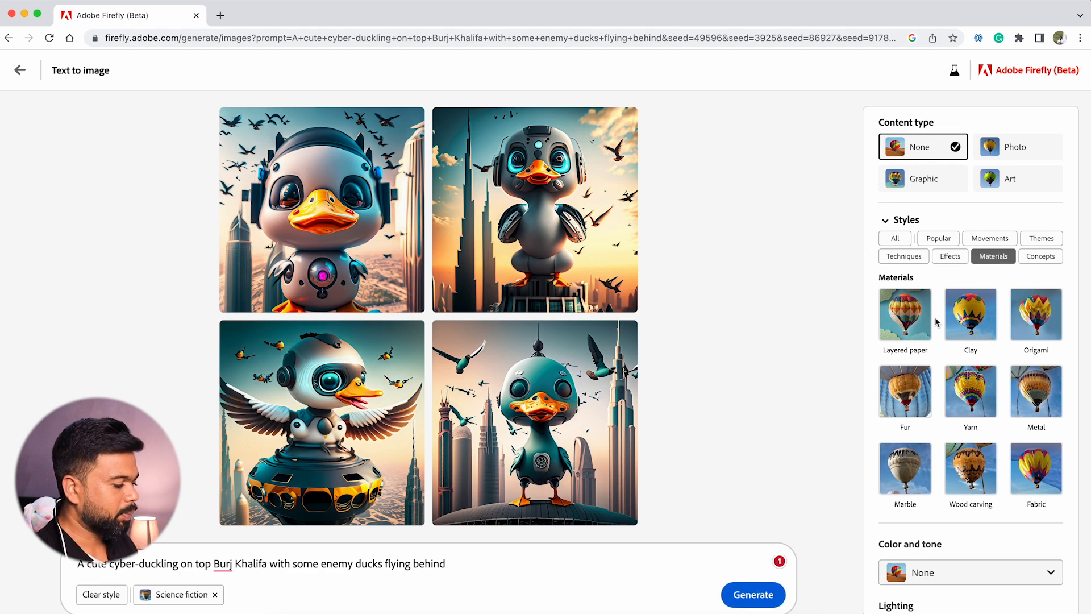
left_click(915, 386)
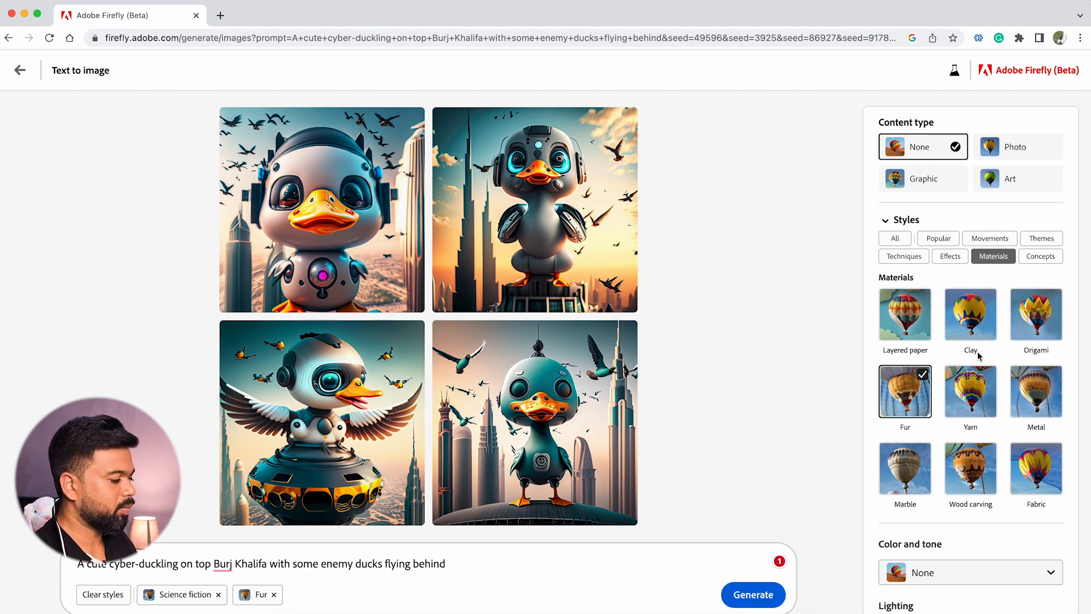
left_click(1039, 258)
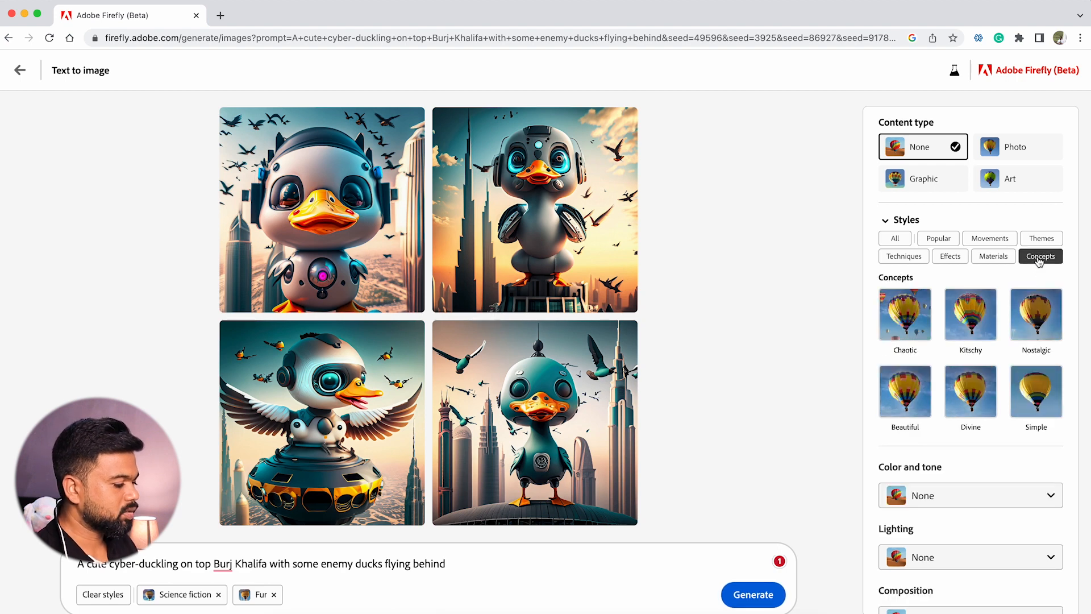
left_click(1043, 297)
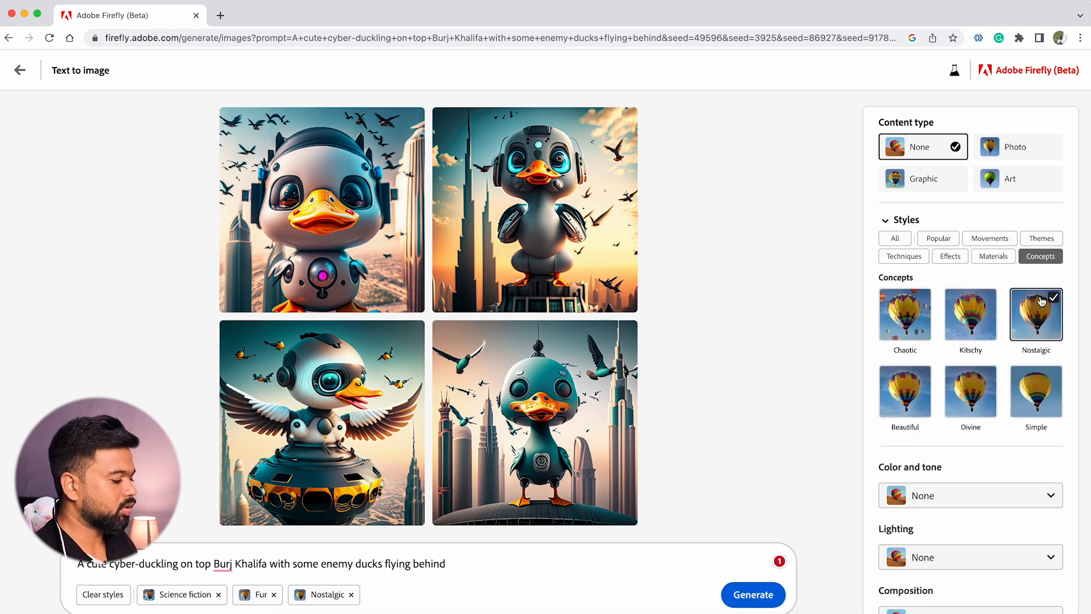
left_click(920, 261)
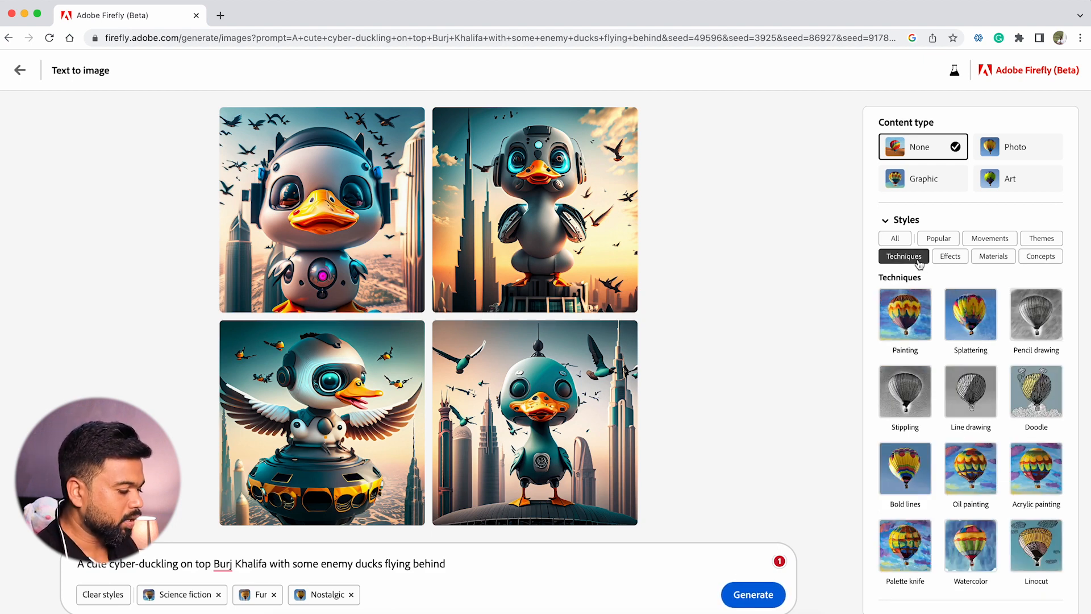
scroll(969, 480, "down", 1)
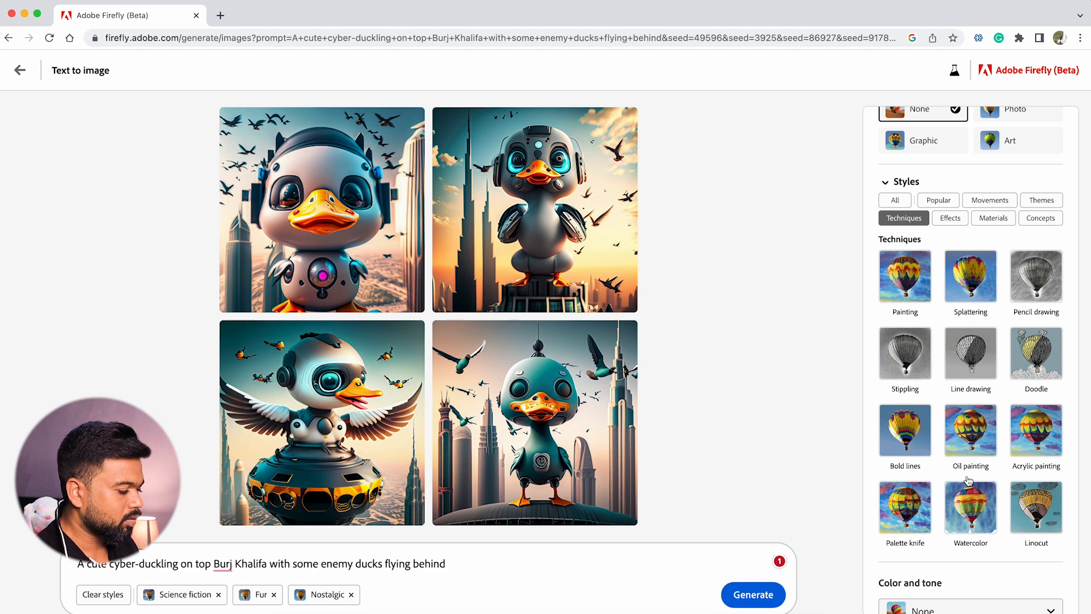
scroll(968, 481, "up", 1)
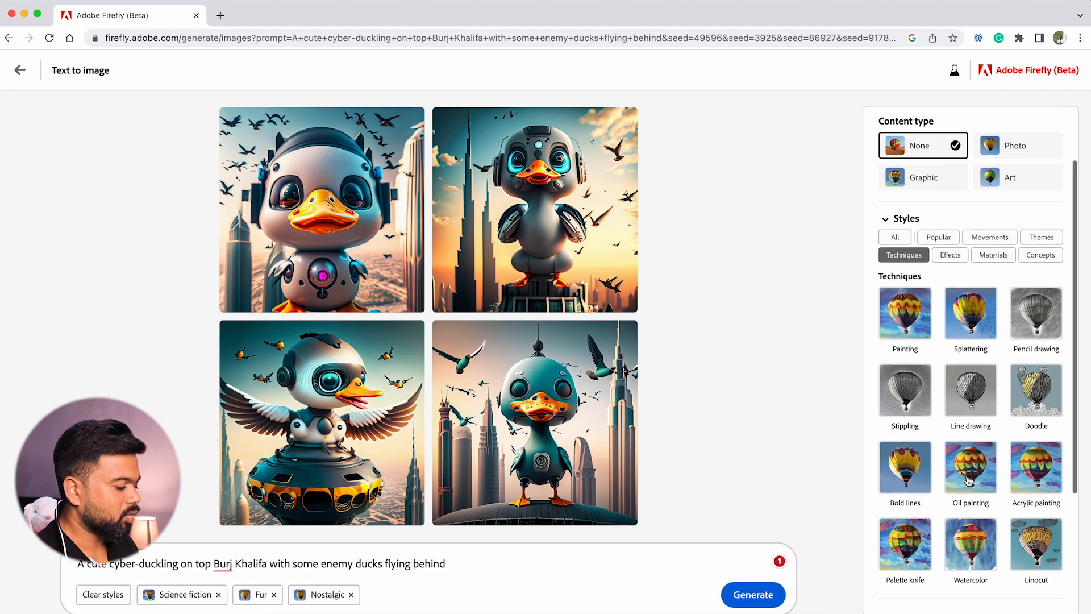
left_click(948, 254)
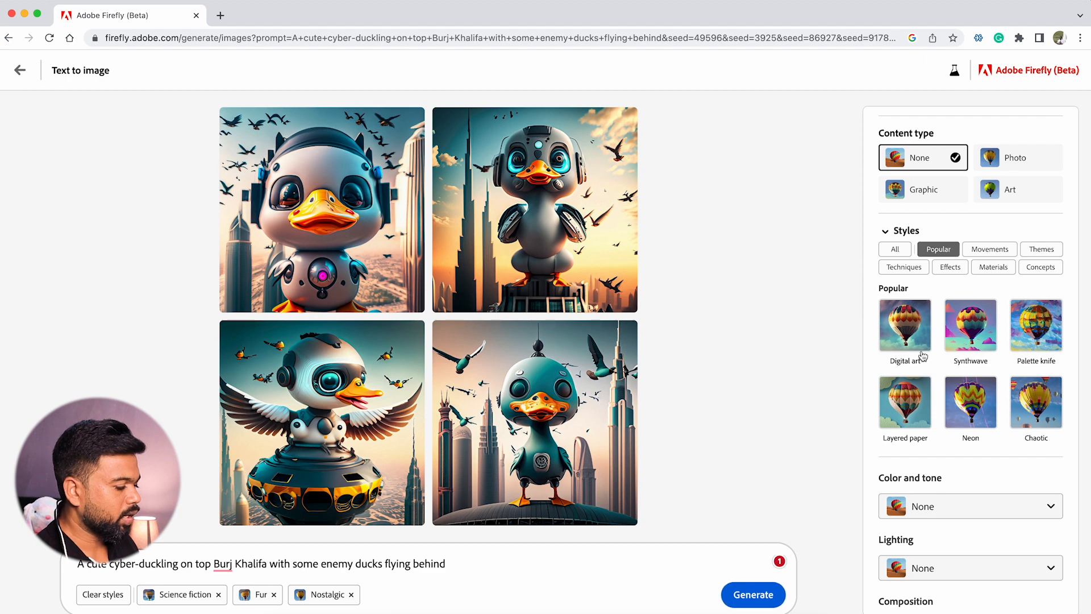
Set the color and tone to Cool tone, the lighting to Golden hour and the composition to Blurry background
left_click(954, 505)
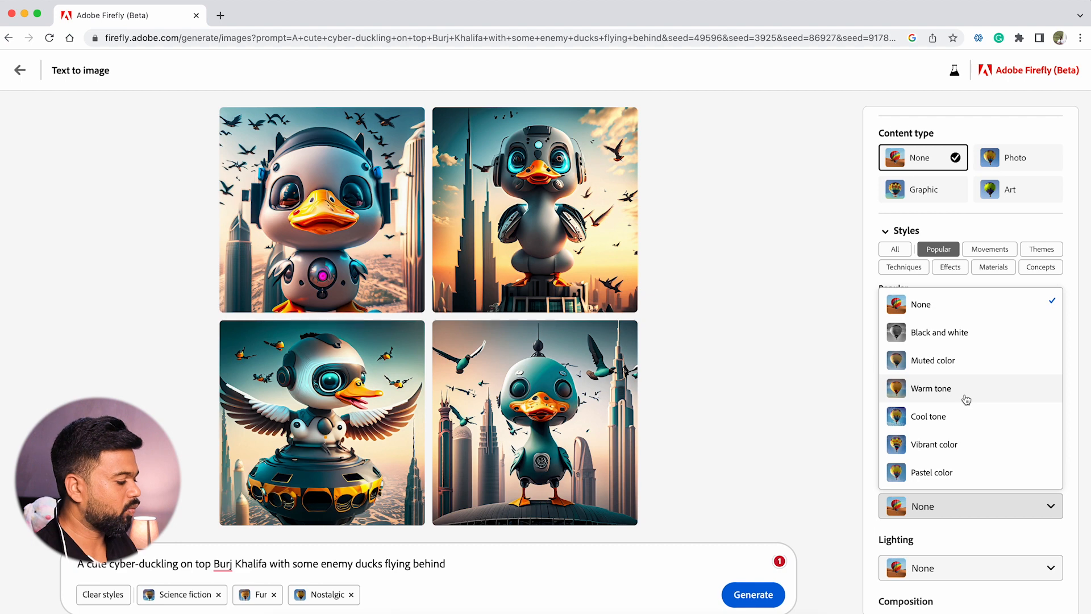
left_click(955, 416)
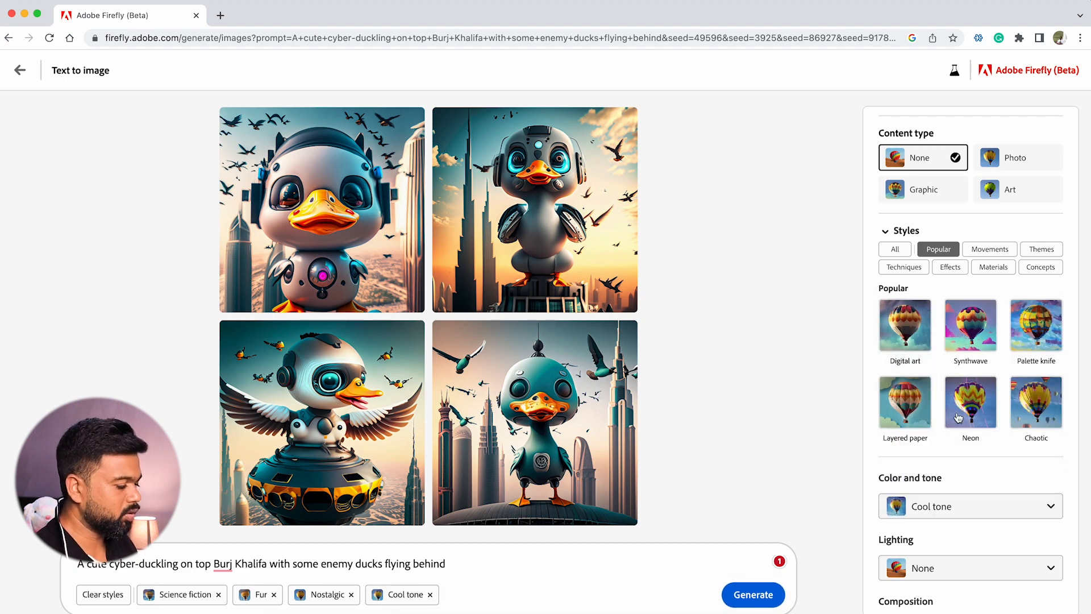
left_click(950, 567)
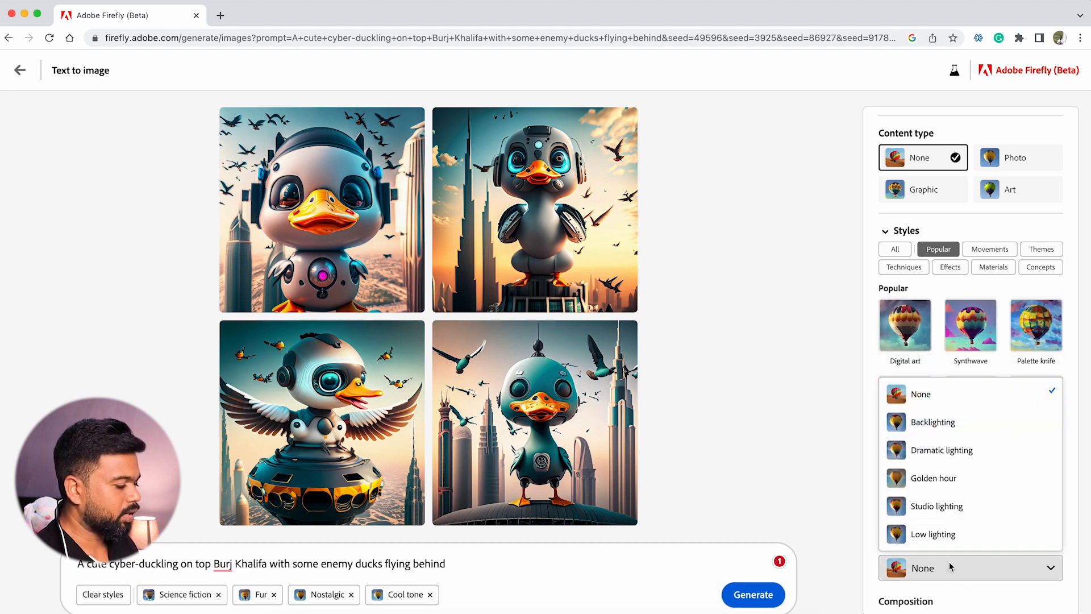
left_click(965, 480)
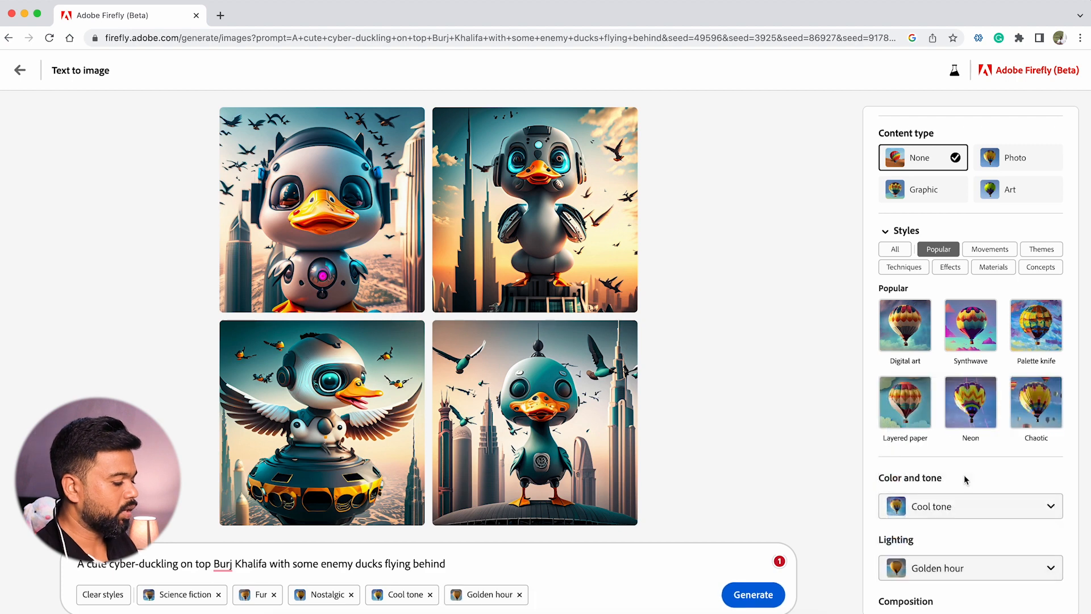
scroll(968, 540, "down", 2)
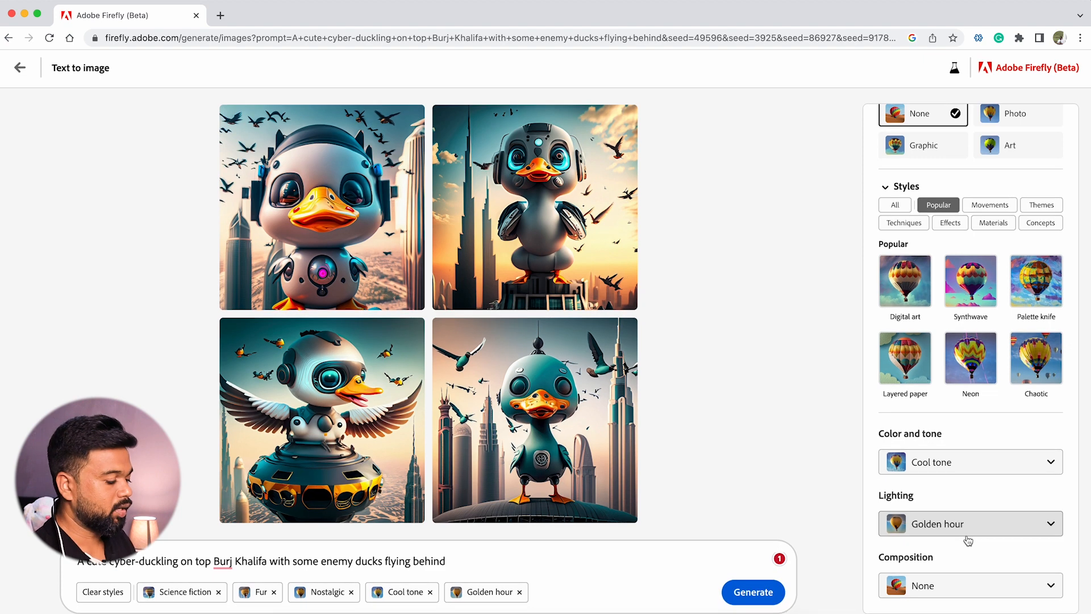
left_click(959, 588)
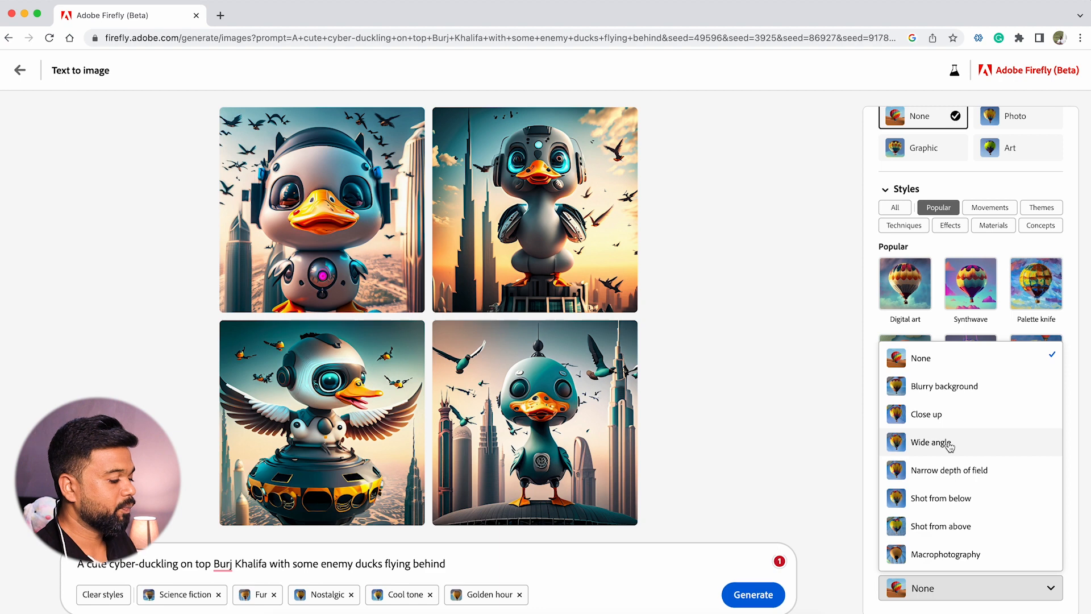
left_click(944, 388)
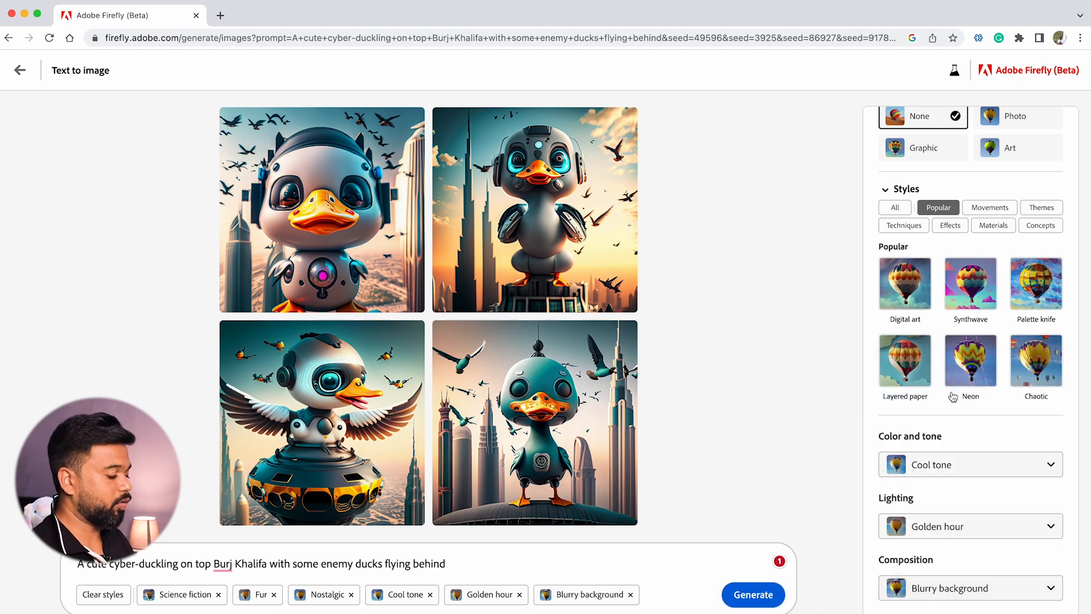
Generate images with the chosen styles and view the first result enlarged
left_click(755, 595)
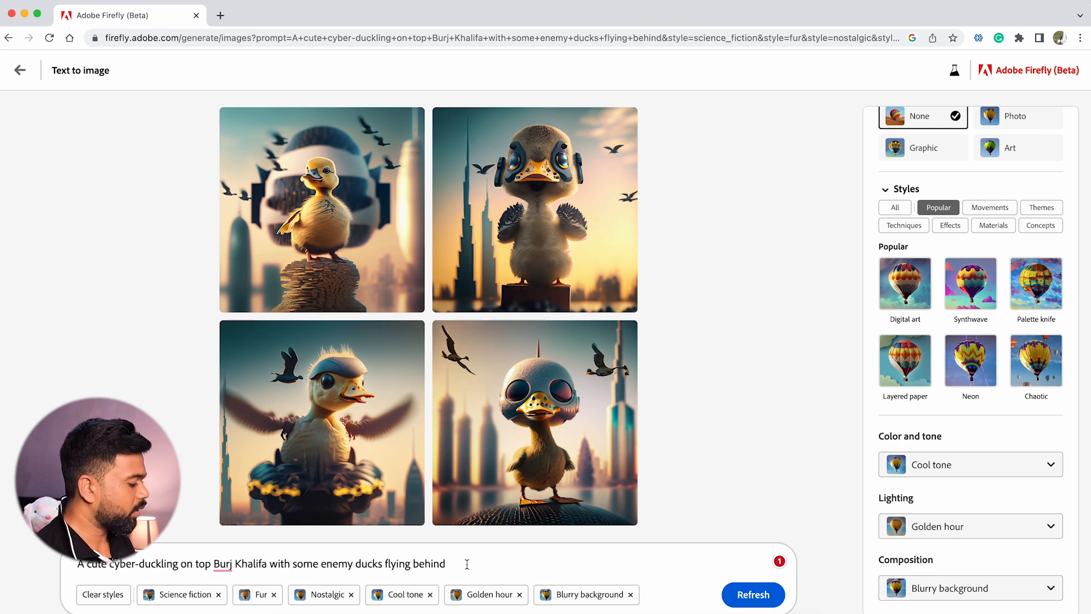
left_click(346, 206)
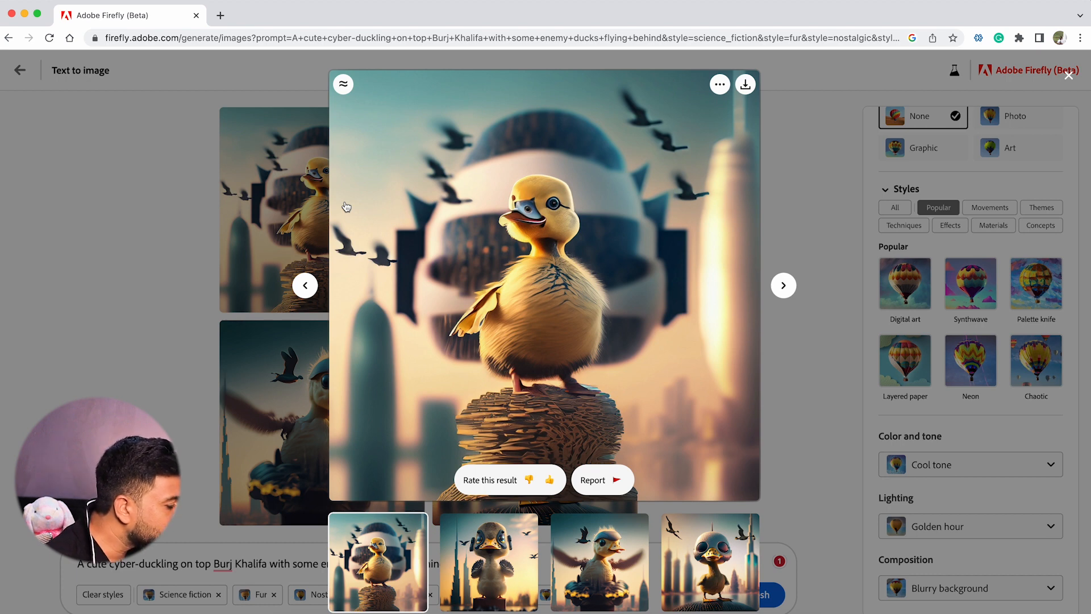
left_click(792, 141)
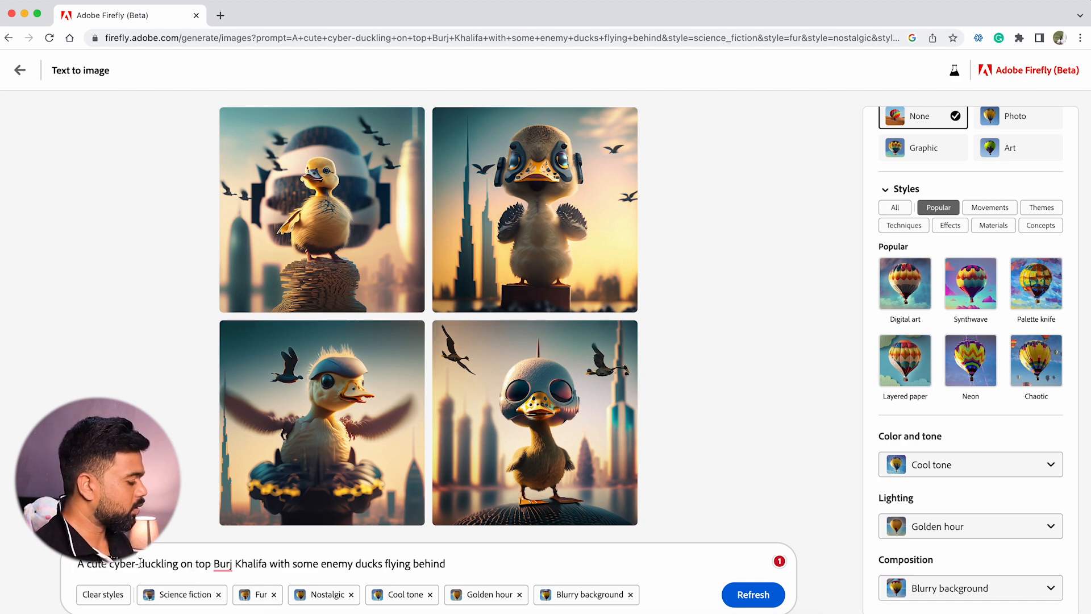
Shorten "cyber-duckling" to "cyber-duck" in the prompt
key("BackSpace")
key("BackSpace")
key("BackSpace")
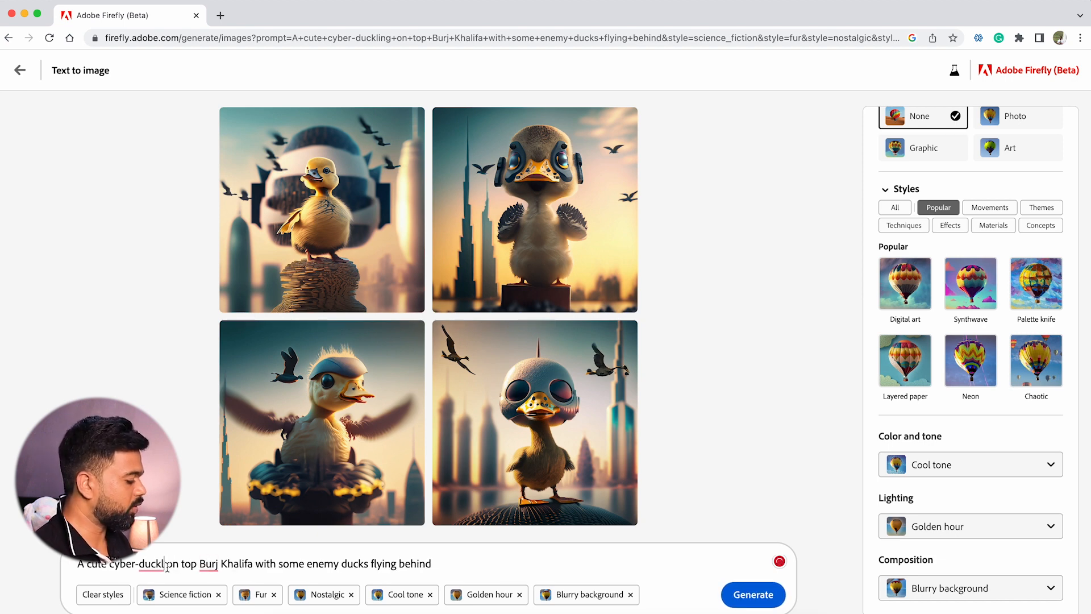
key("BackSpace")
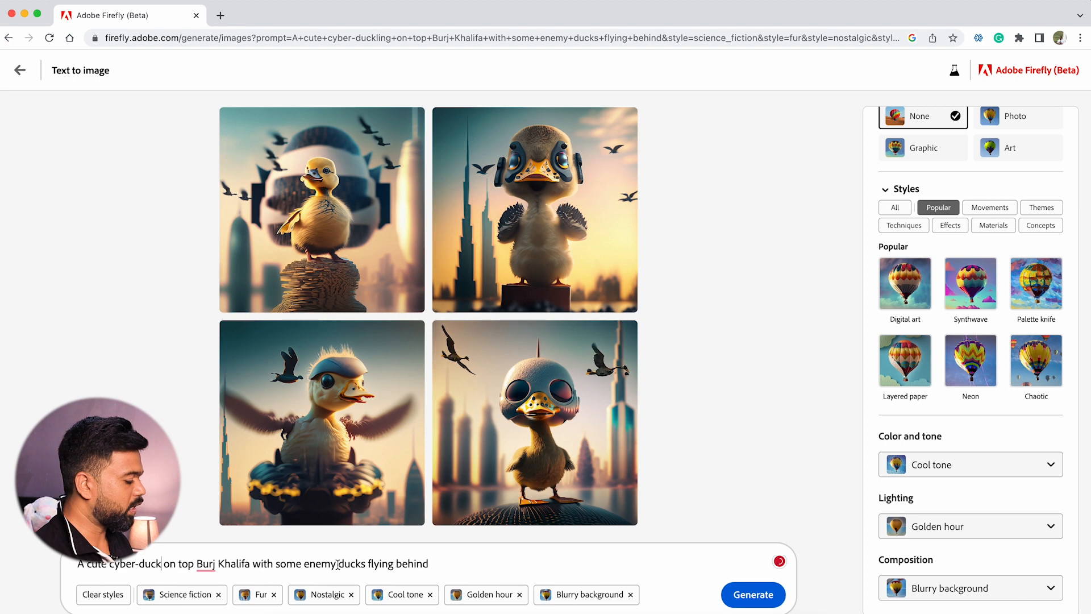
Replace the prompt's ending about enemy ducks flying behind with "with some feathers" and generate new images
left_click_drag(303, 563, 369, 566)
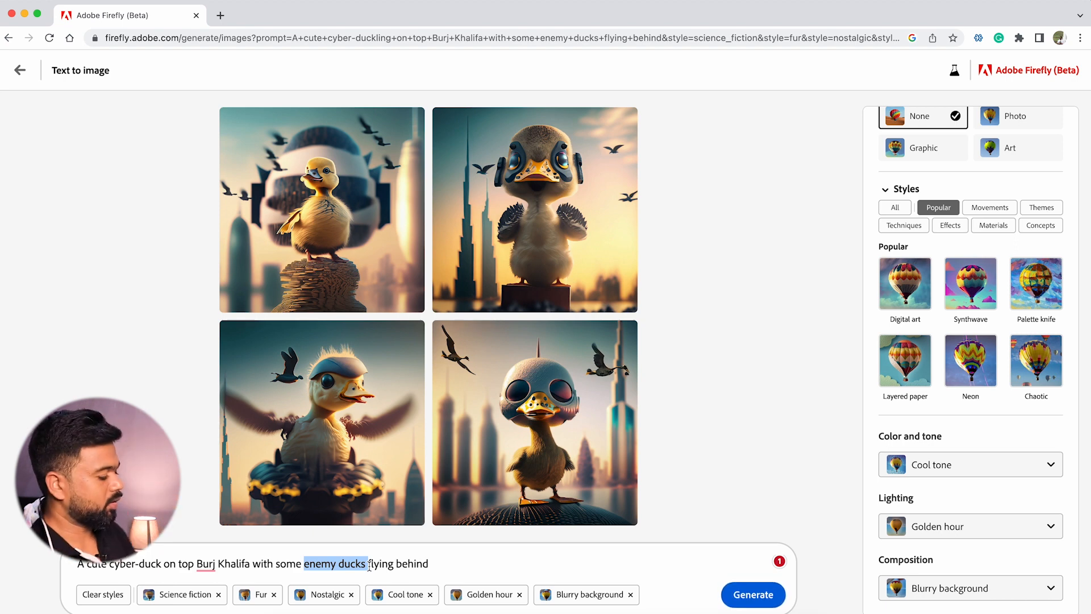
key("BackSpace")
left_click(384, 561)
key("BackSpace")
key("BackSpace")
key("BackSpace")
key("BackSpace")
key("BackSpace")
key("BackSpace")
key("BackSpace")
key("BackSpace")
key("BackSpace")
key("BackSpace")
key("BackSpace")
key("BackSpace")
key("BackSpace")
key("BackSpace")
key("BackSpace")
key("BackSpace")
key("BackSpace")
key("BackSpace")
key("BackSpace")
key("BackSpace")
key("BackSpace")
key("BackSpace")
key("BackSpace")
key("BackSpace")
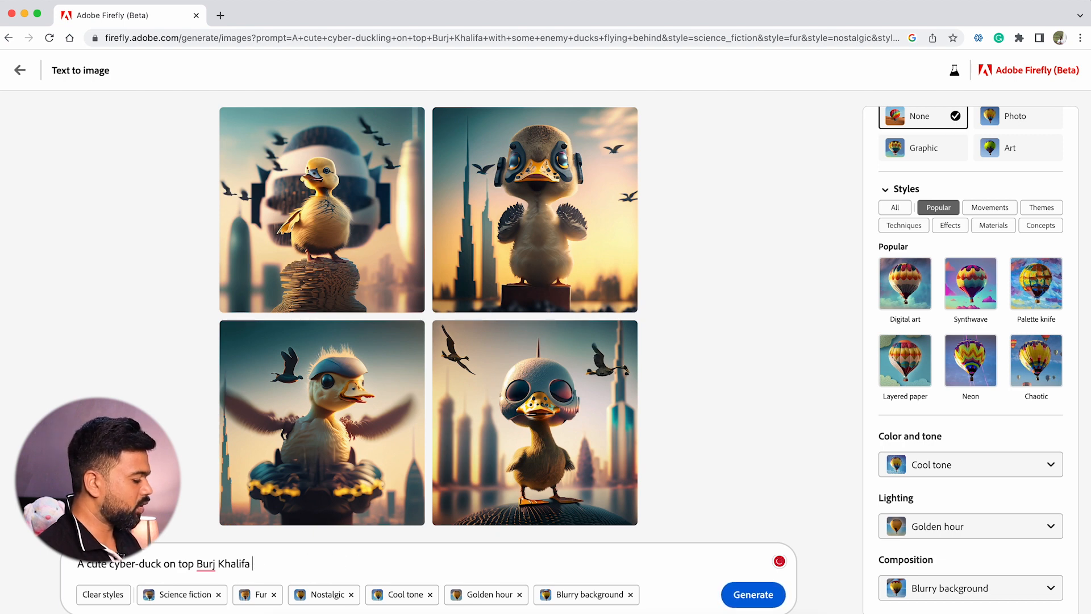
type("wi")
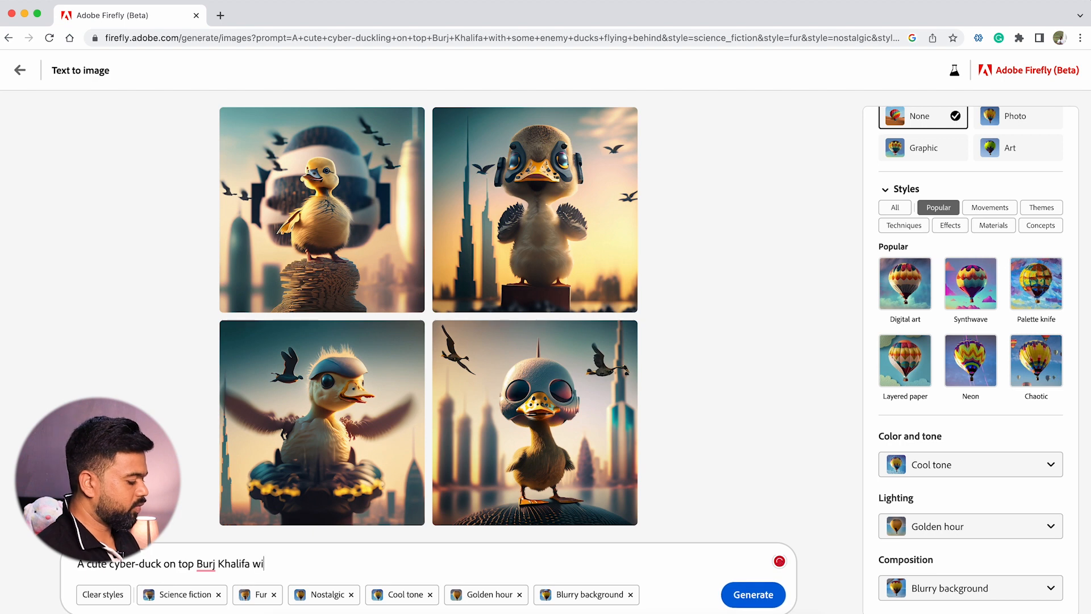
type("th some feathers")
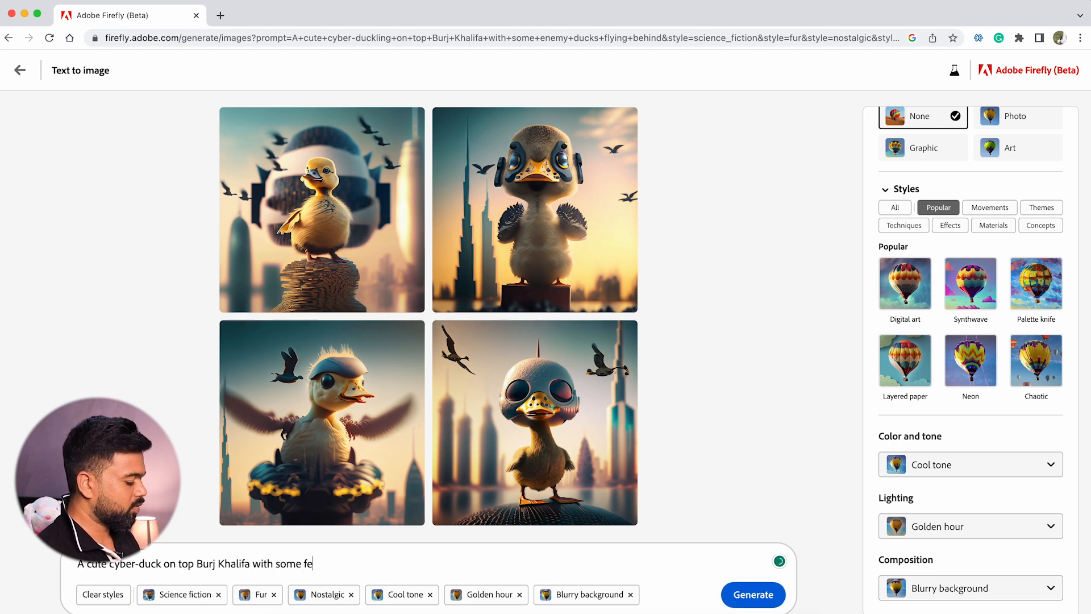
left_click(749, 595)
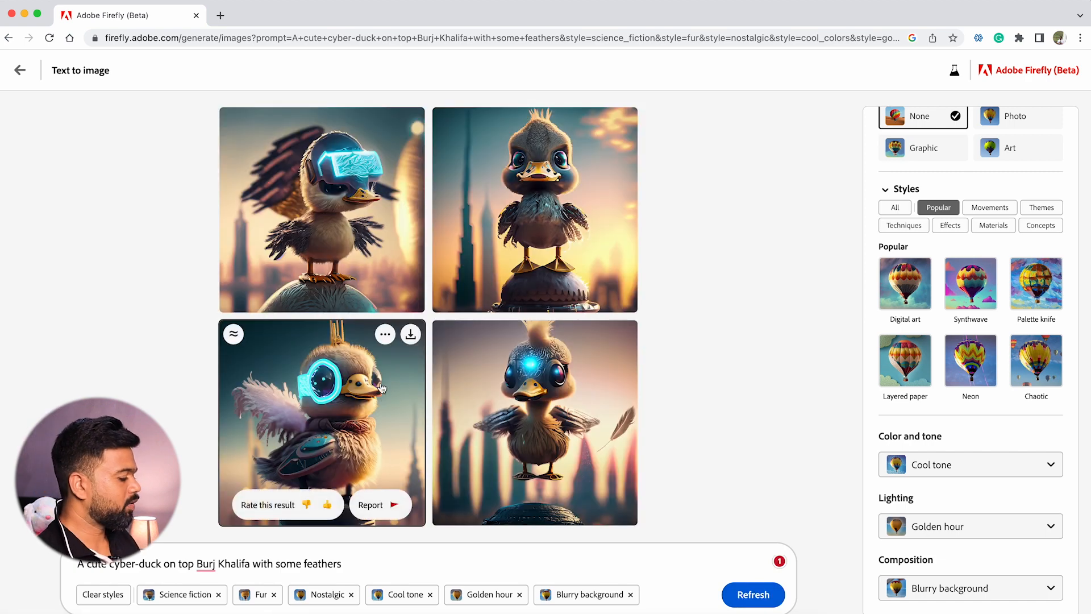
Enlarge the third image, the duck with a glowing round eyepiece, download it and copy it to the clipboard
left_click(378, 384)
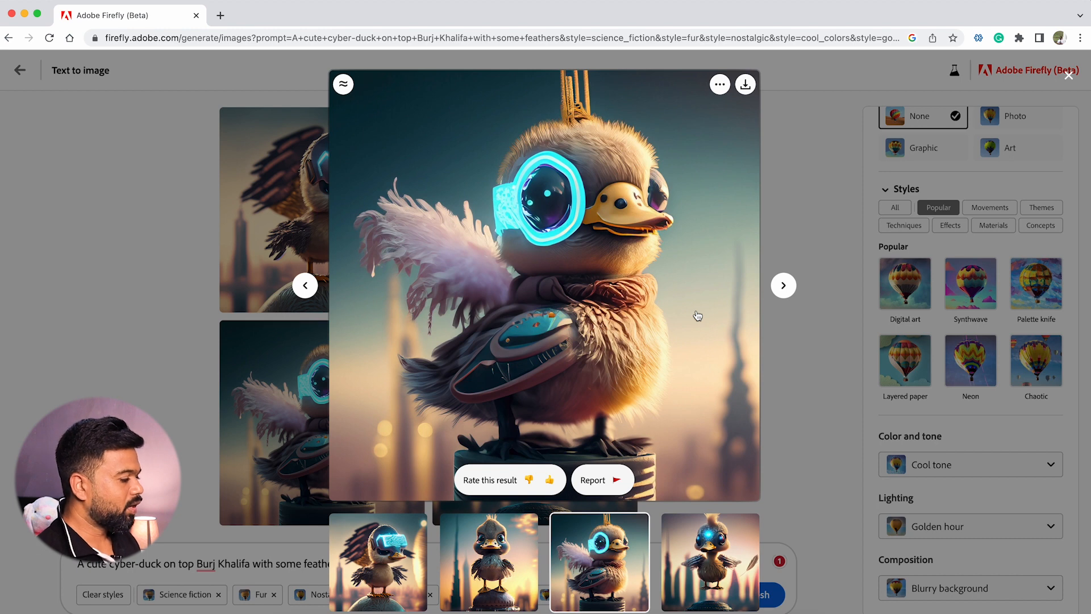
left_click(746, 85)
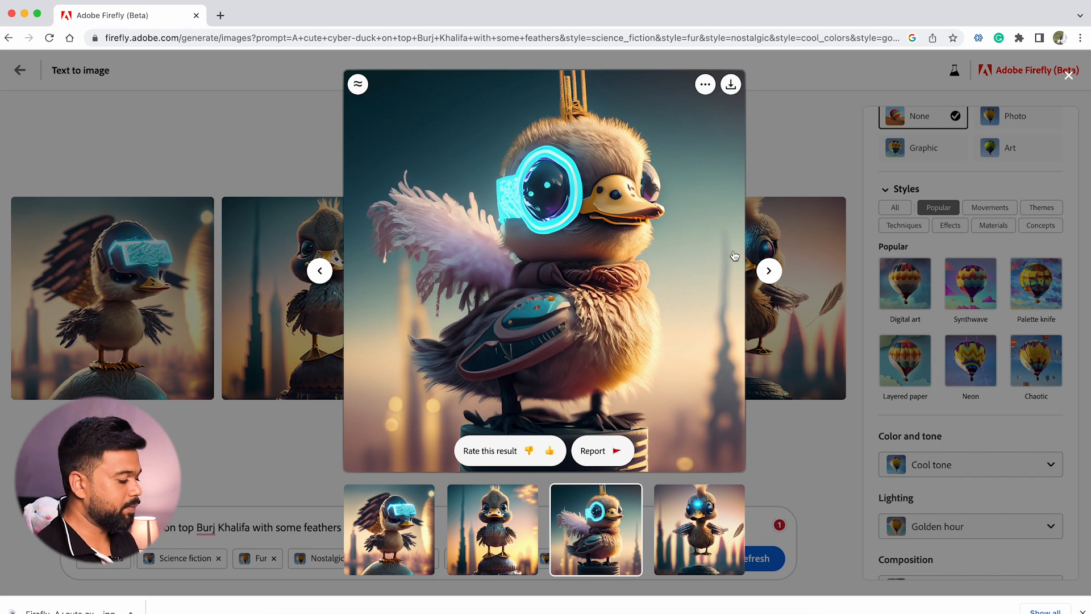
left_click(705, 91)
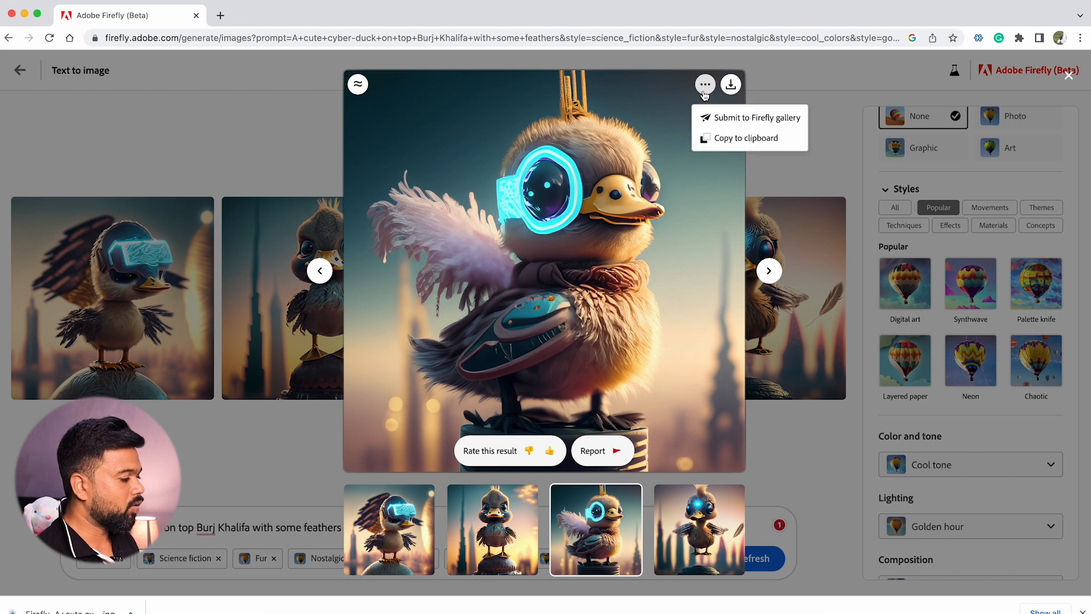
left_click(743, 138)
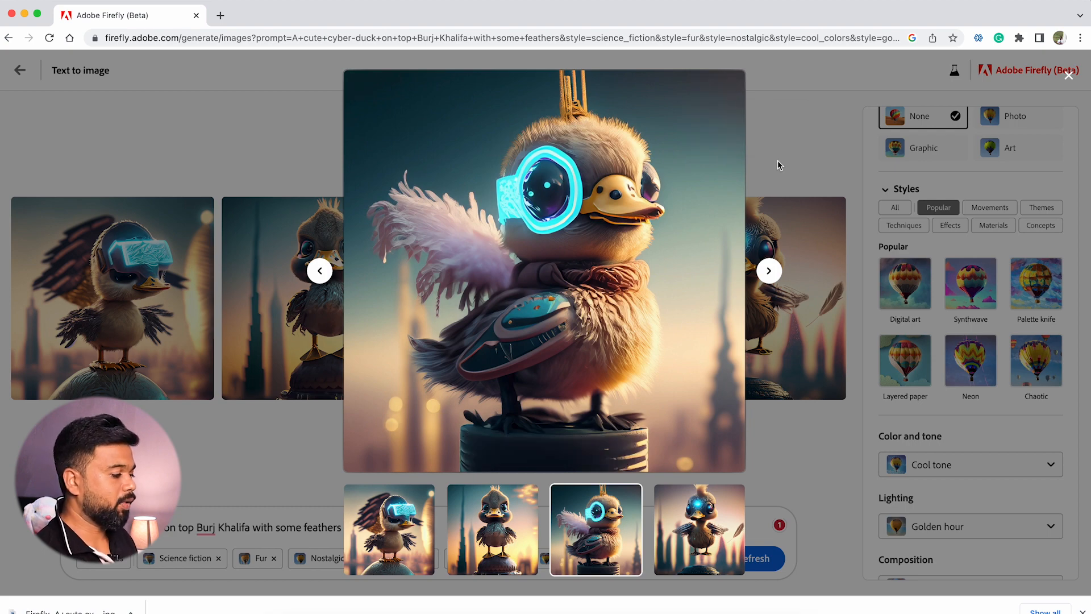
left_click(778, 161)
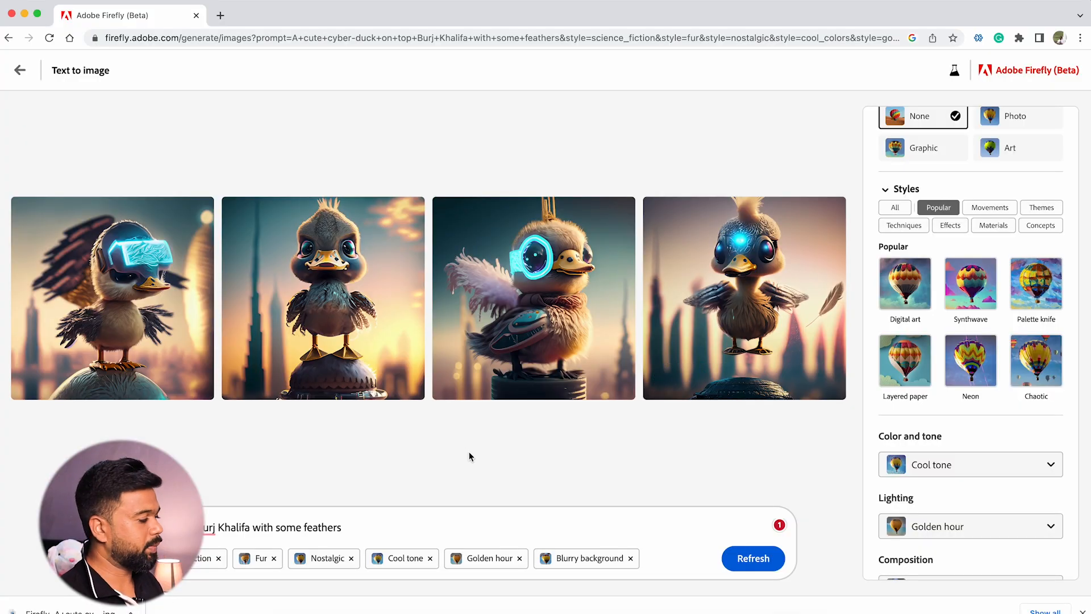
Open the Text effects generator from the home page and browse its sample effects
mouse_move(565, 307)
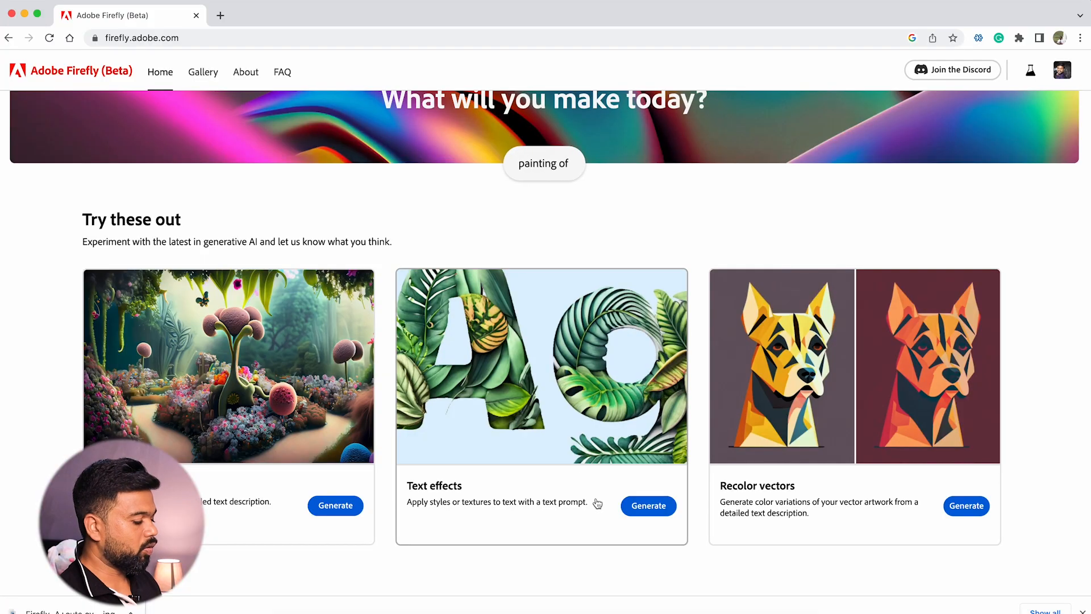
left_click(648, 508)
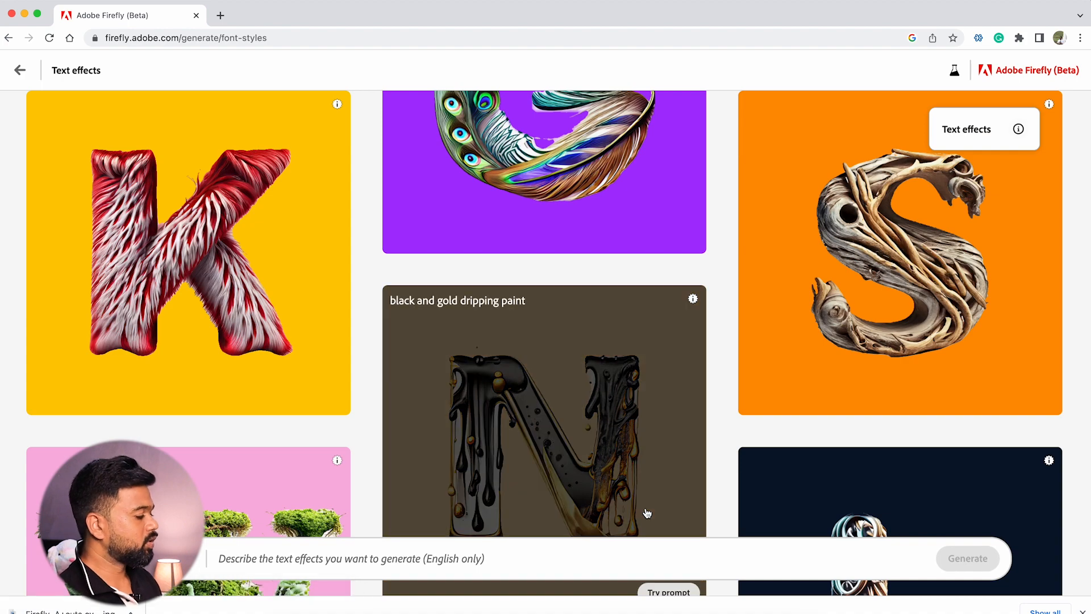
scroll(579, 351, "down", 5)
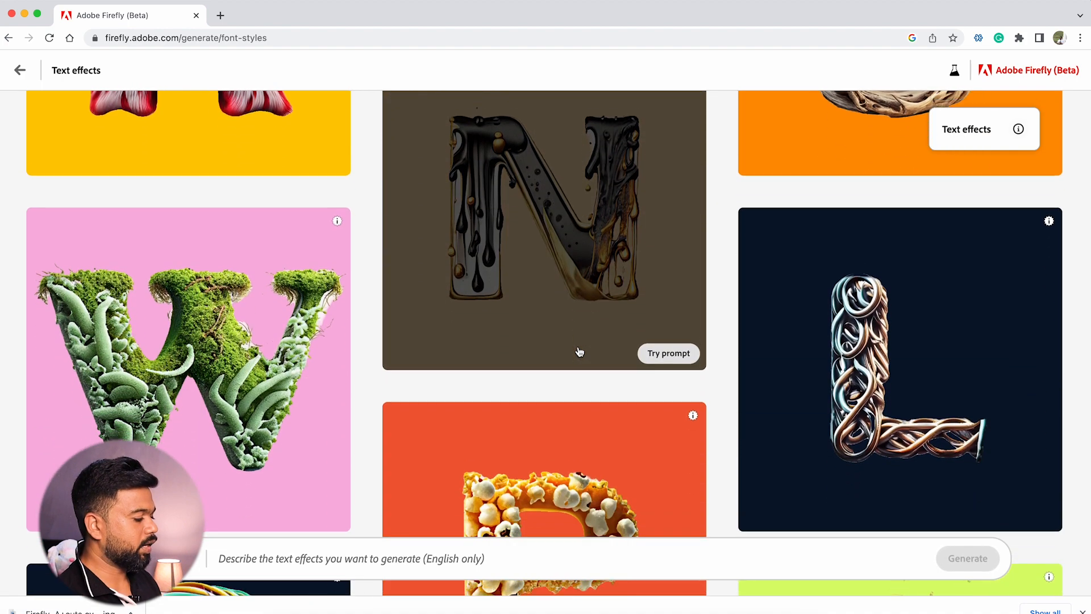
scroll(580, 352, "down", 2)
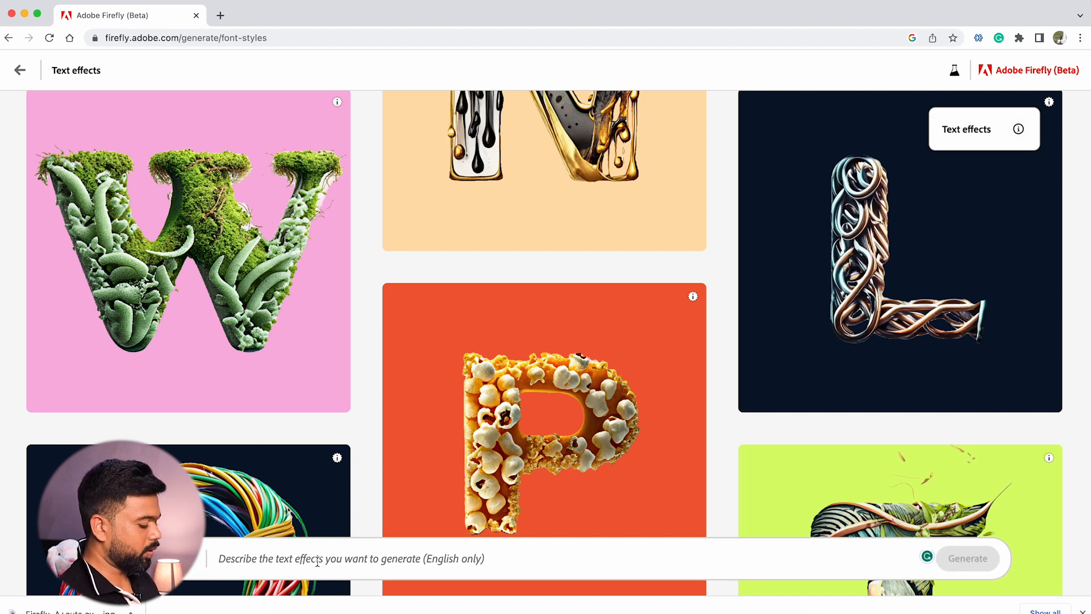
Enter "Robotic, funny, cartoonic, feathes" as the text effects prompt
type("Robotic,")
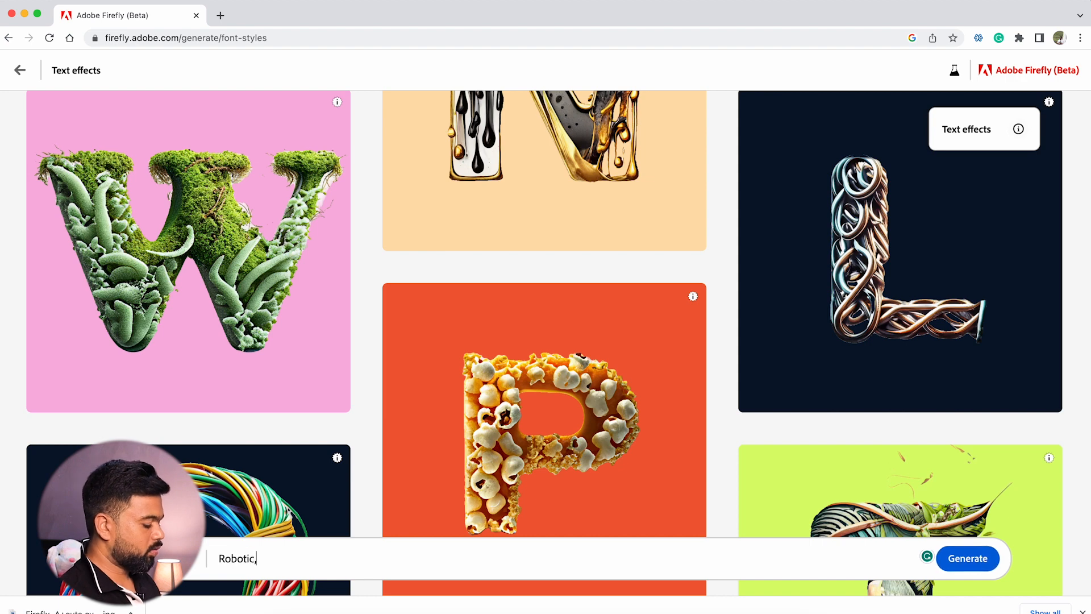
type(" funny")
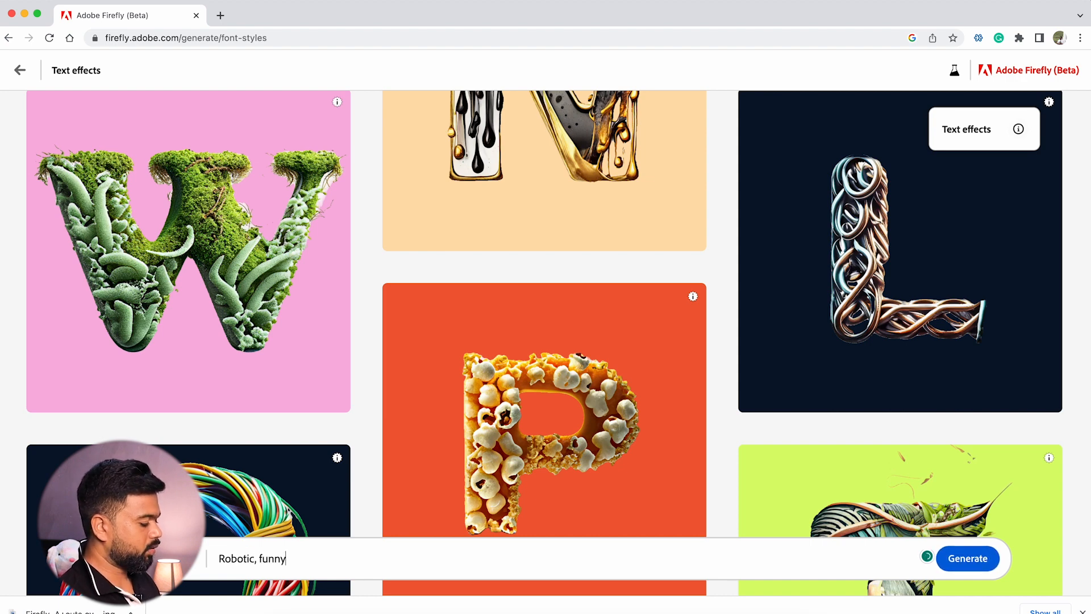
type(", cart")
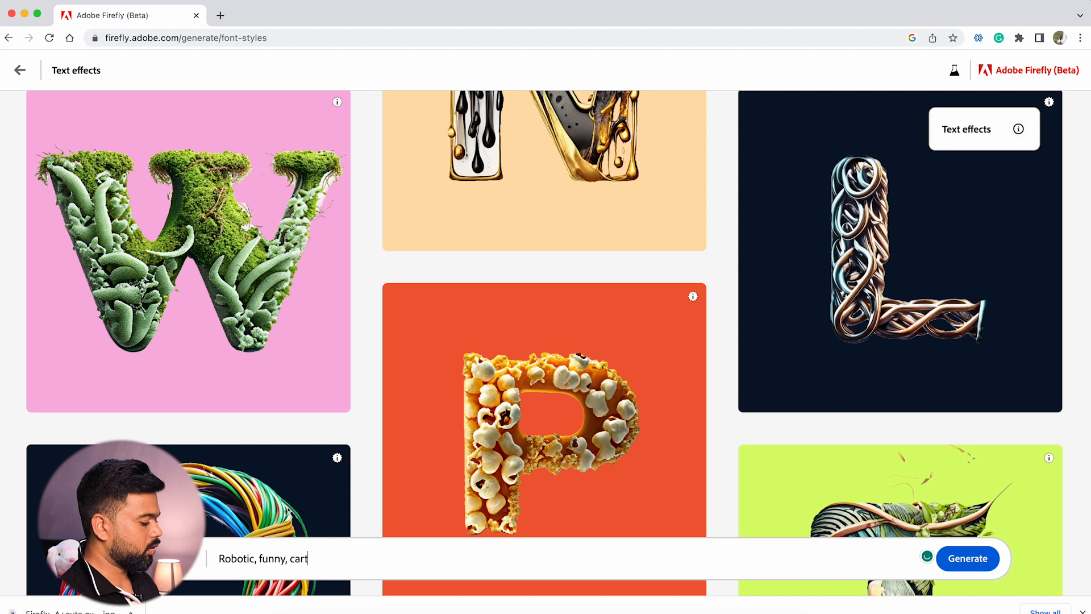
type("oonic")
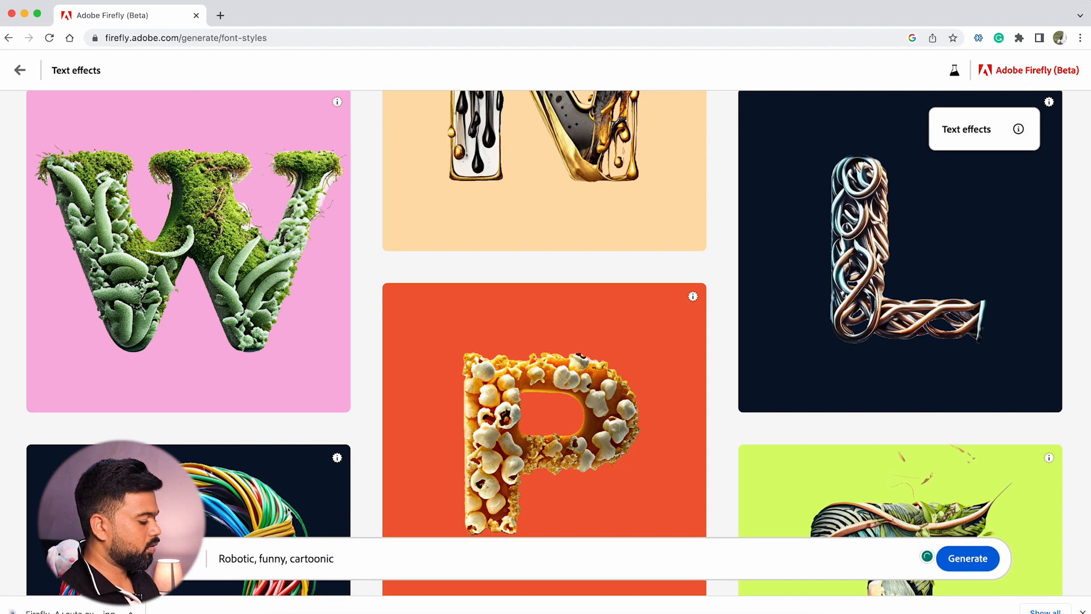
type(",")
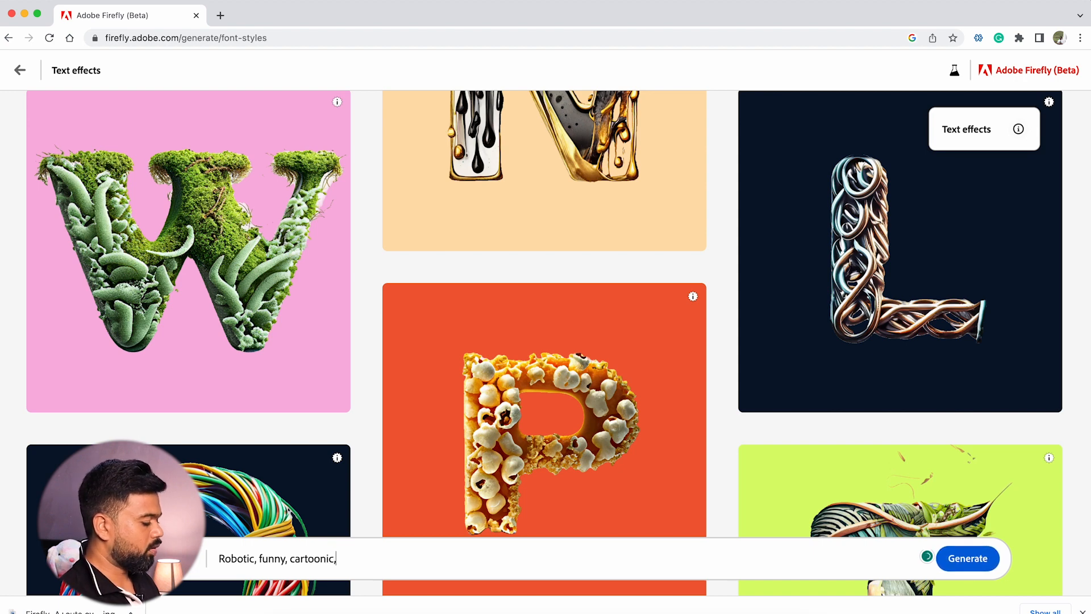
type(" feathes")
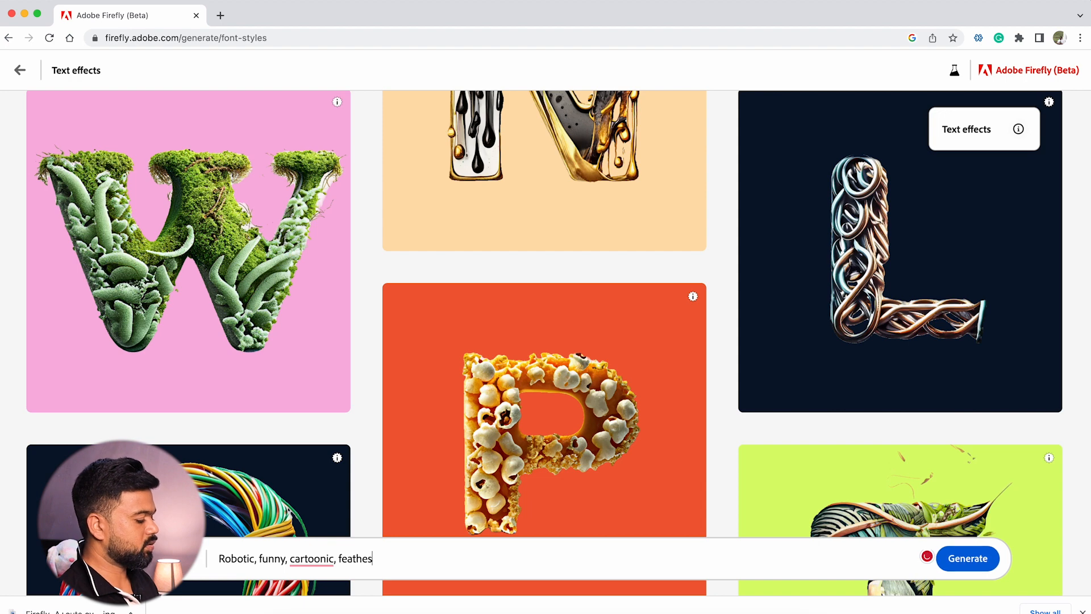
Correct the two misspelled prompt words to "cartoonish" and "feathers" and generate the effects for the text "Cyber-Duck"
left_click(307, 558)
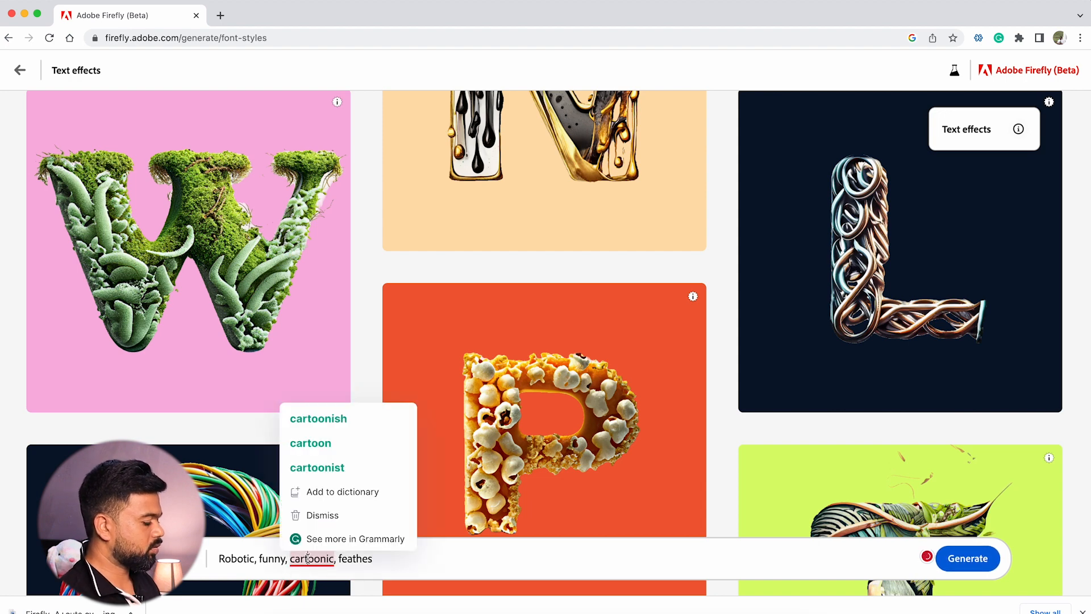
left_click(352, 424)
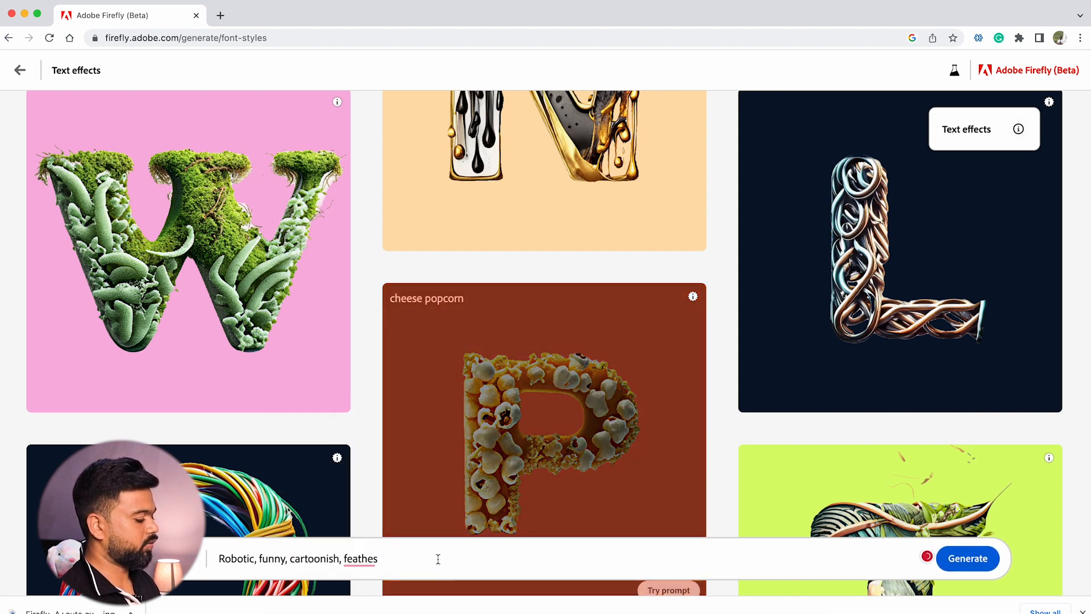
left_click(369, 558)
left_click(365, 466)
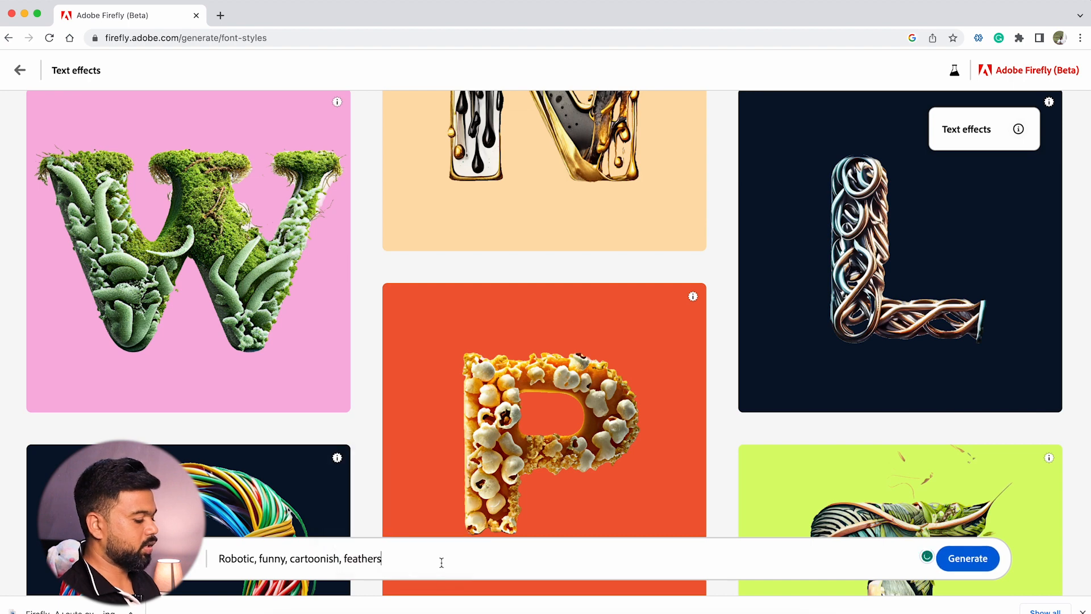
left_click(978, 560)
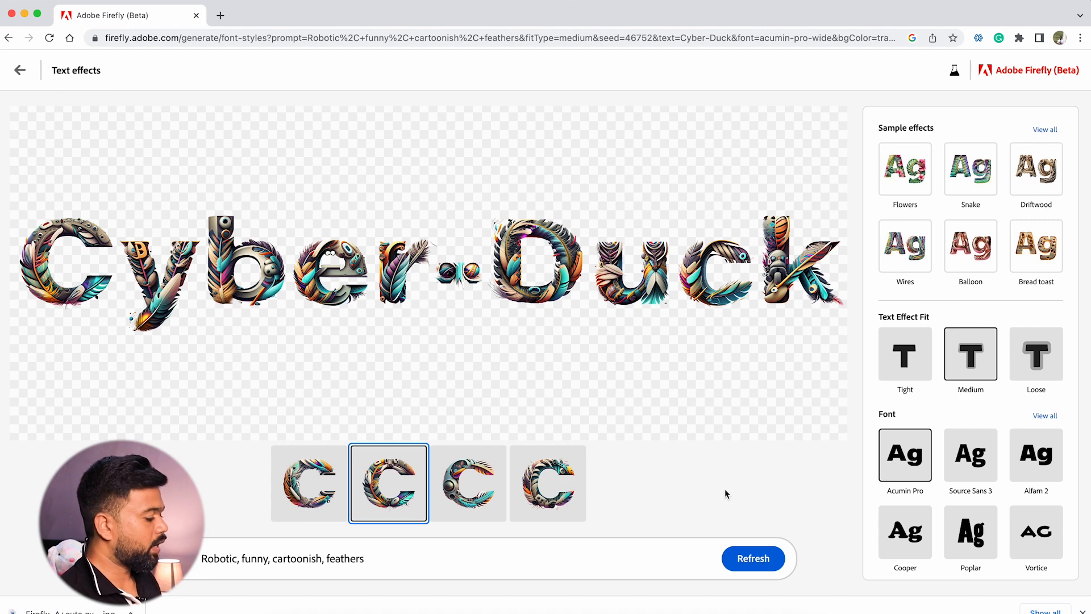
Compare the four generated "Cyber-Duck" variations and leave the third one displayed
left_click(325, 478)
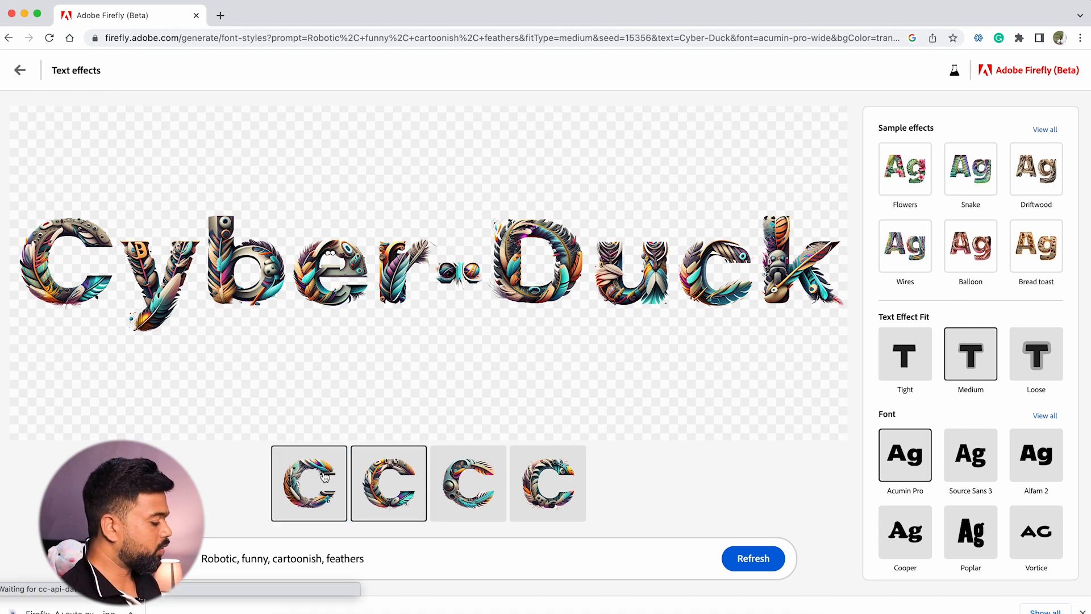
left_click(395, 487)
left_click(448, 493)
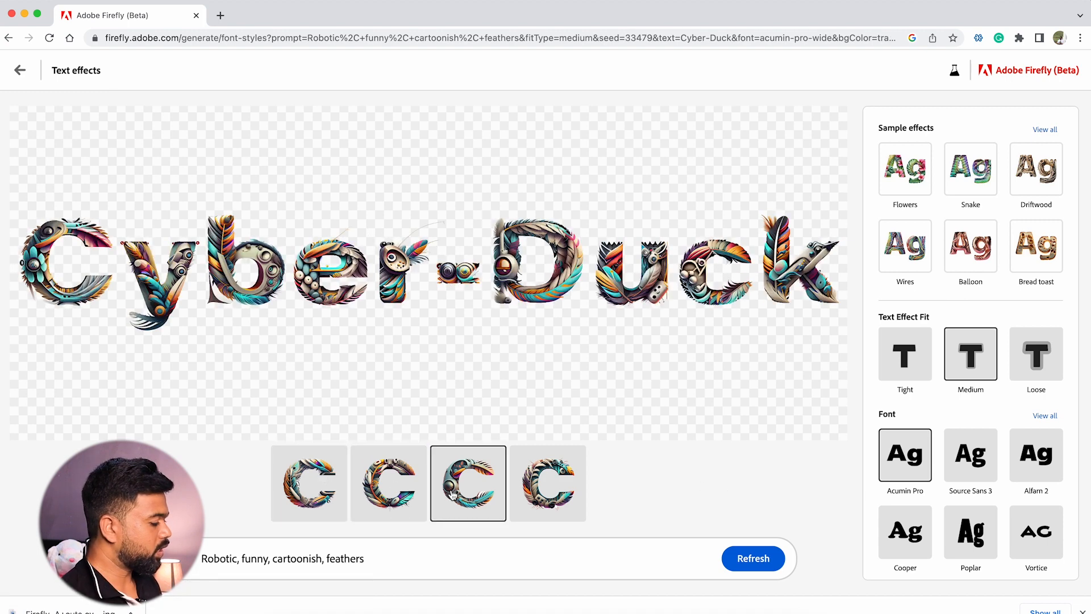
left_click(533, 491)
left_click(483, 490)
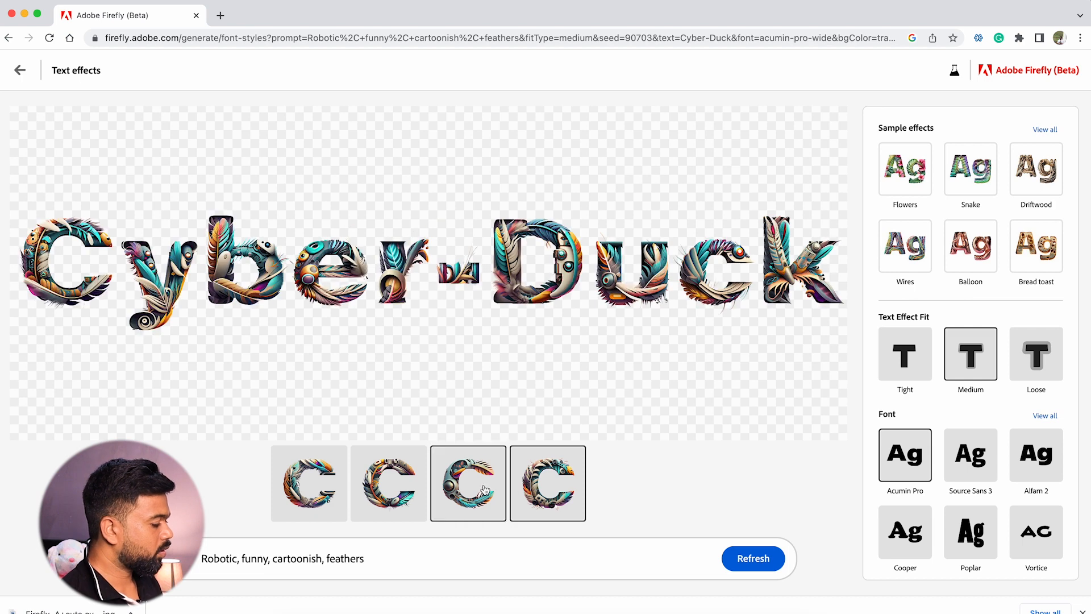
left_click(409, 495)
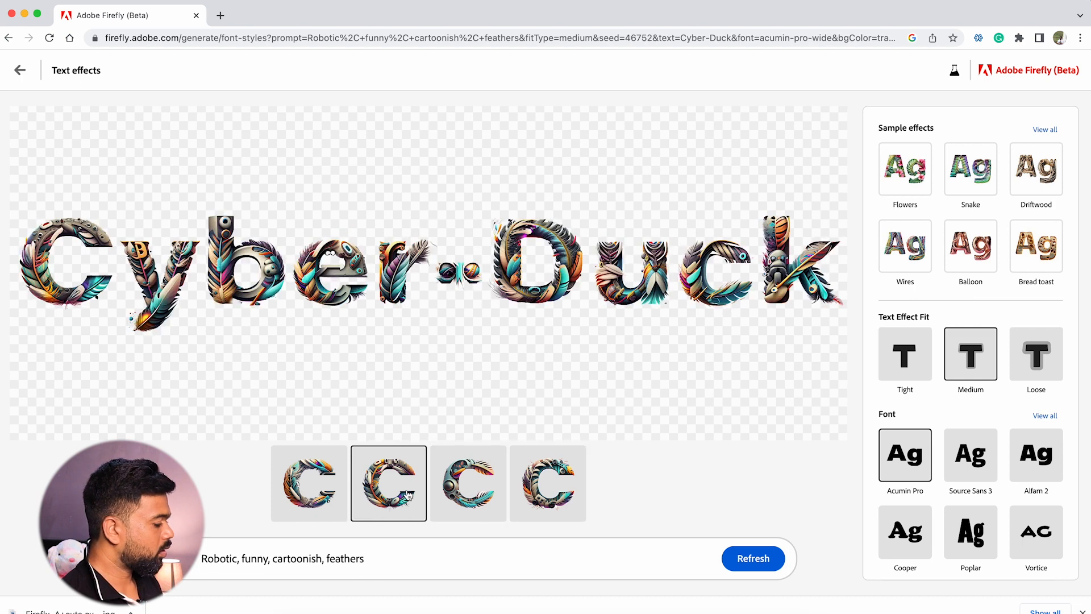
left_click(455, 499)
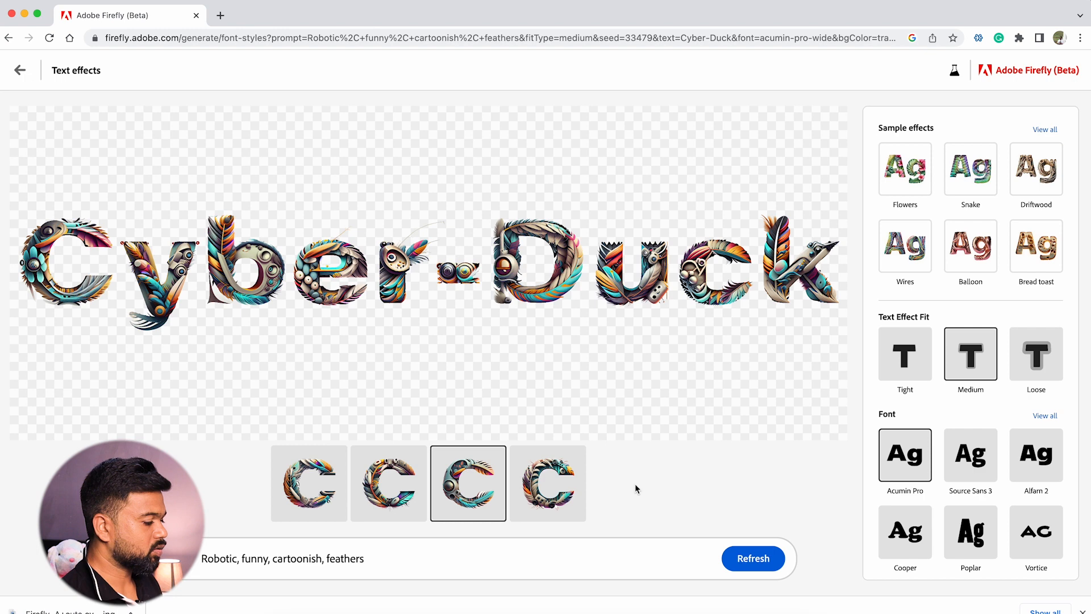
Set the text effect fit to Tight and the font to Poplar
left_click(906, 374)
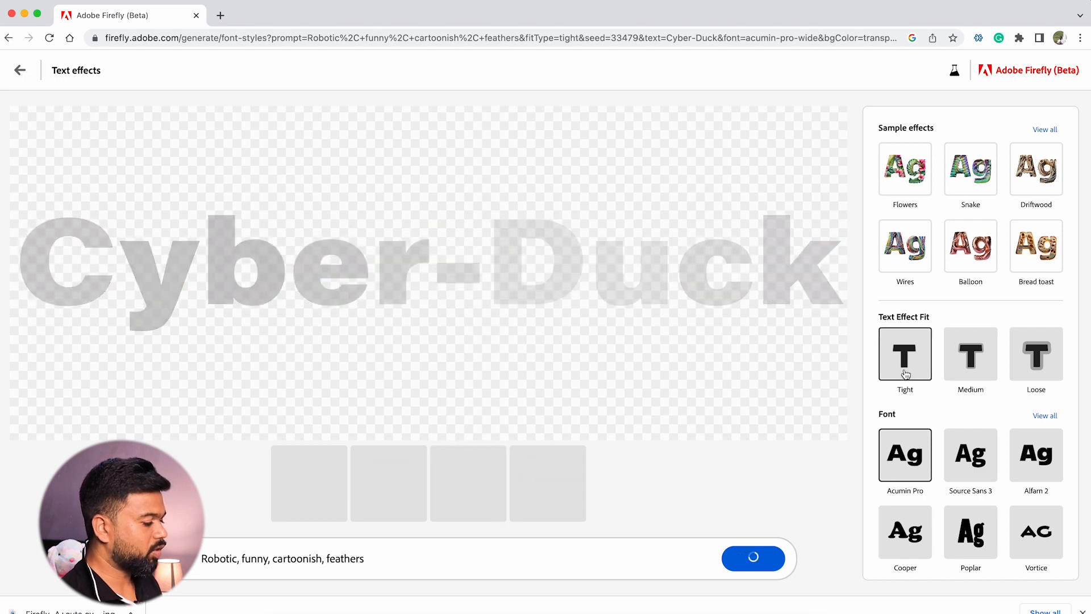
scroll(963, 413, "down", 2)
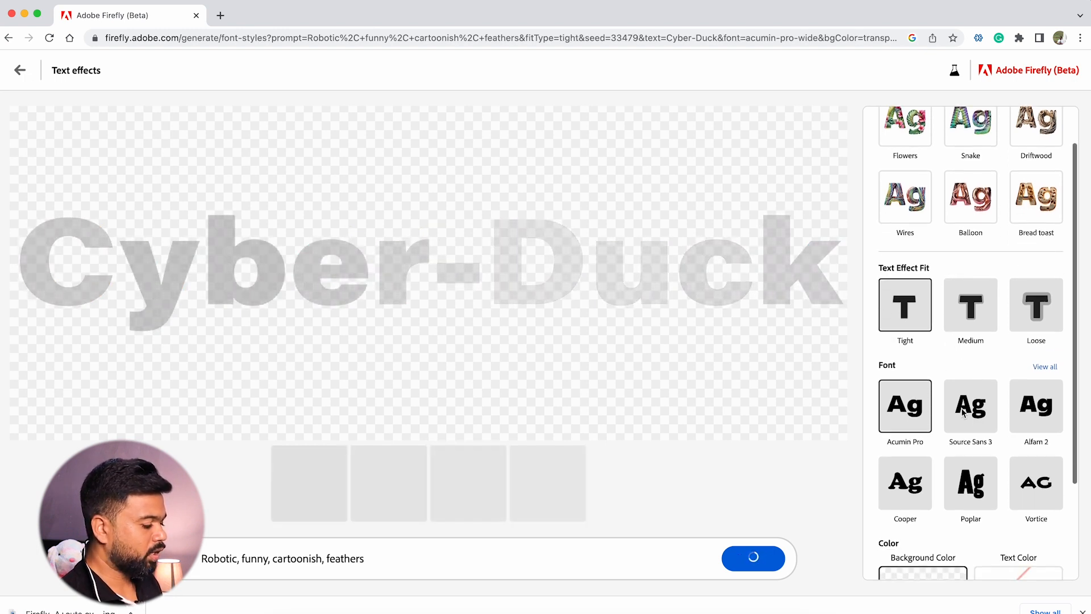
left_click(972, 483)
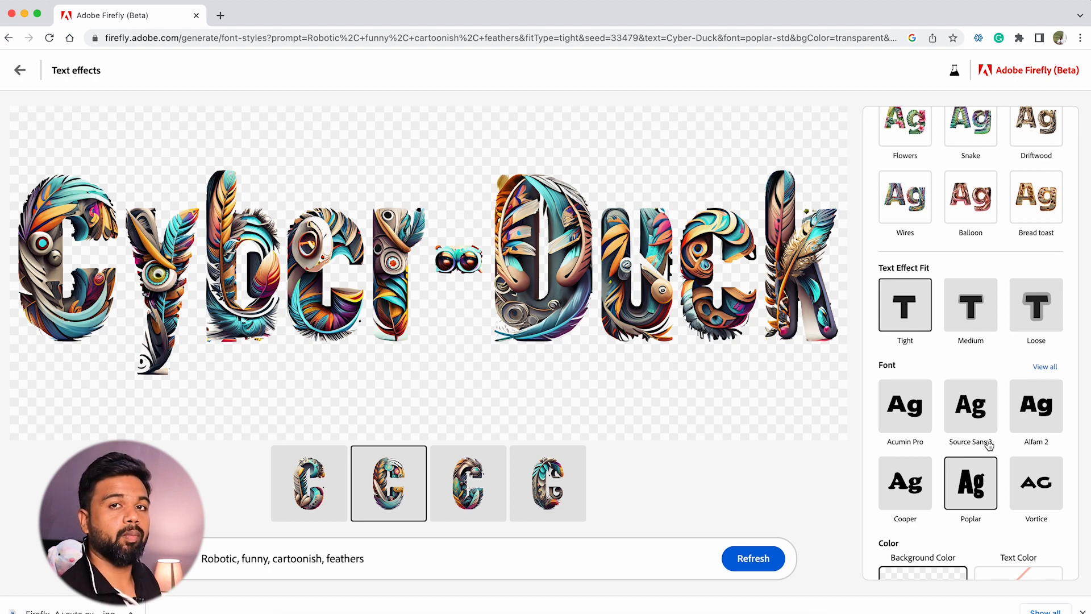
Preview the third Poplar variation, switch back to the second one and download it
left_click(456, 478)
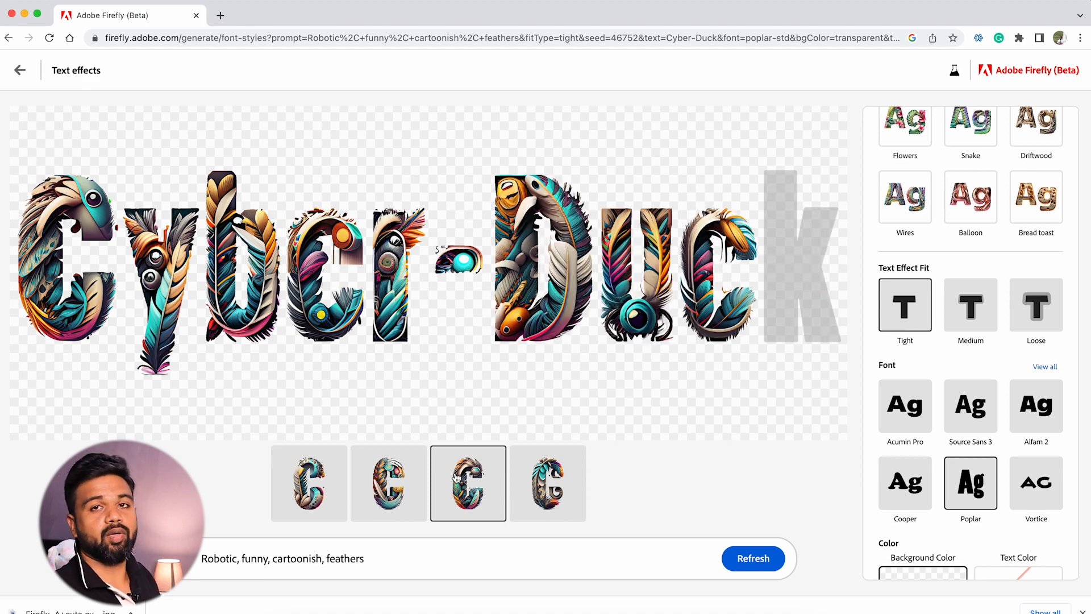
left_click(388, 483)
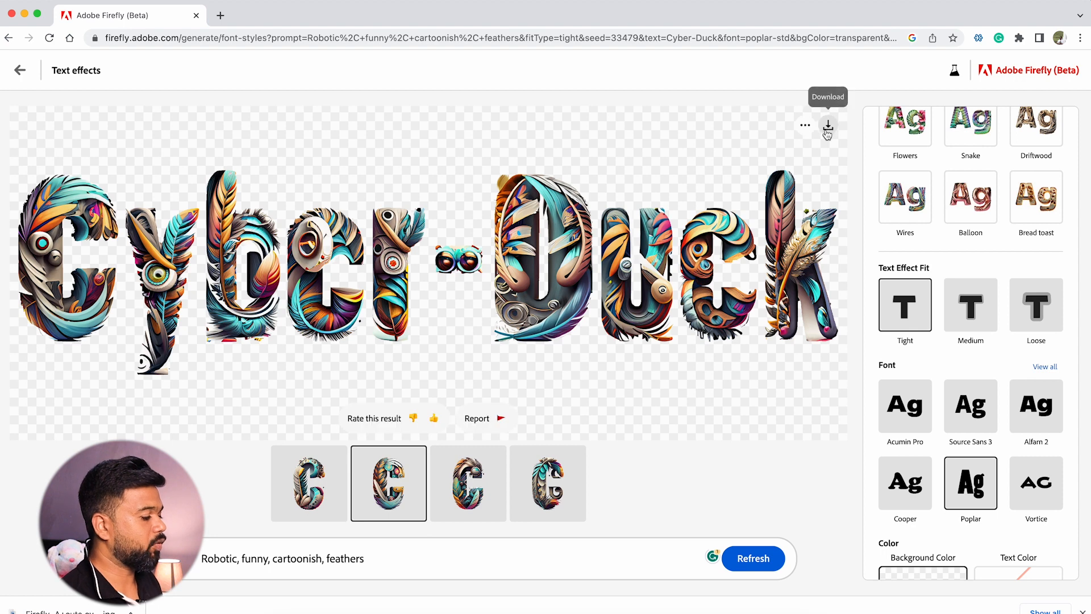
left_click(828, 128)
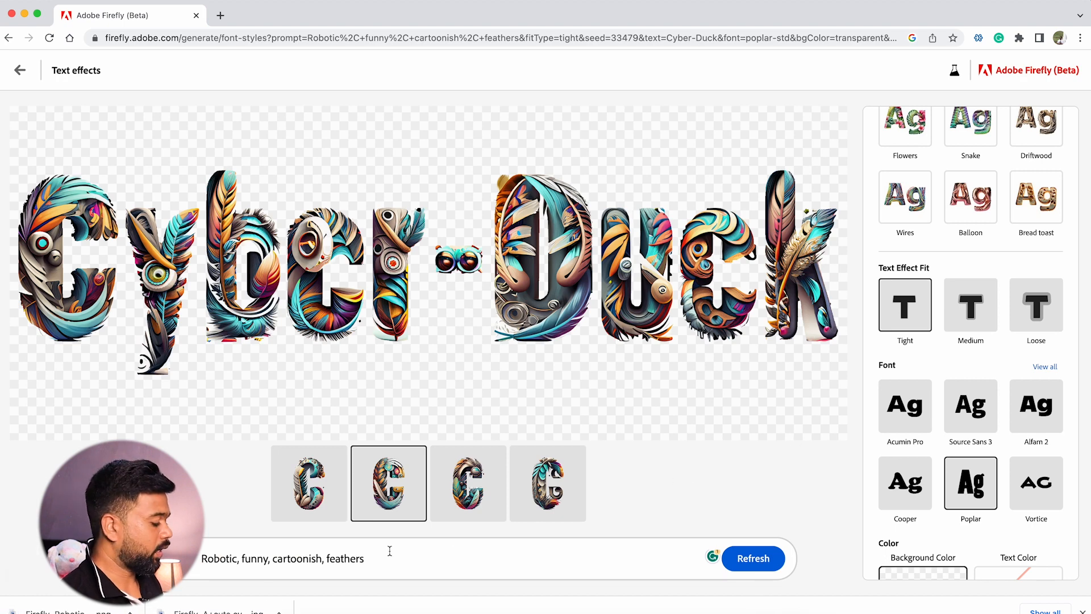
Try adding "ducks" and its singular "duck" to the end of the prompt, generating text effects with each wording
left_click(374, 560)
type(", ")
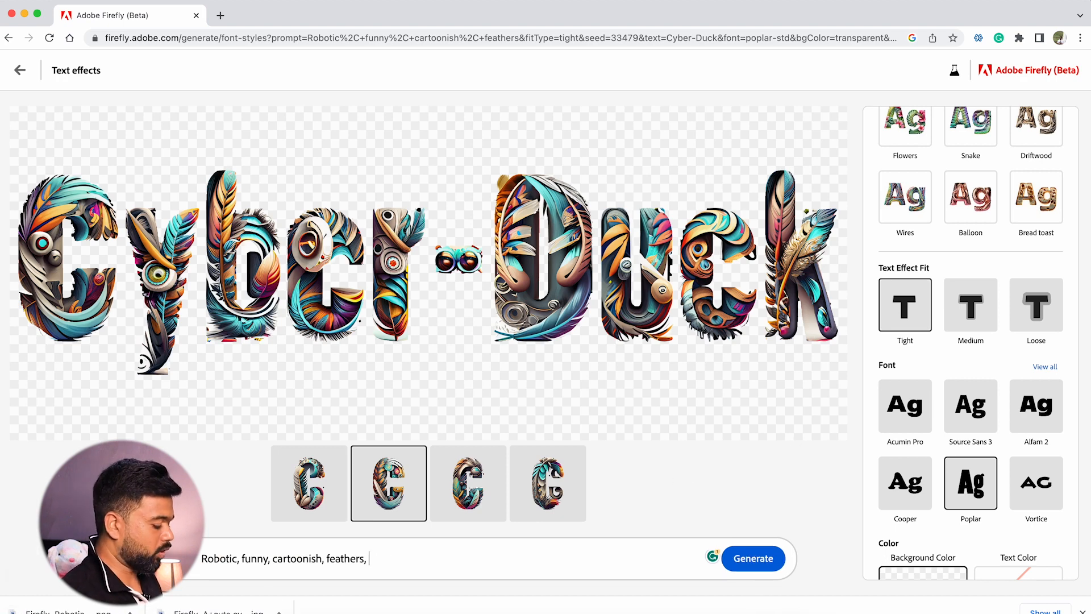
type("ducks")
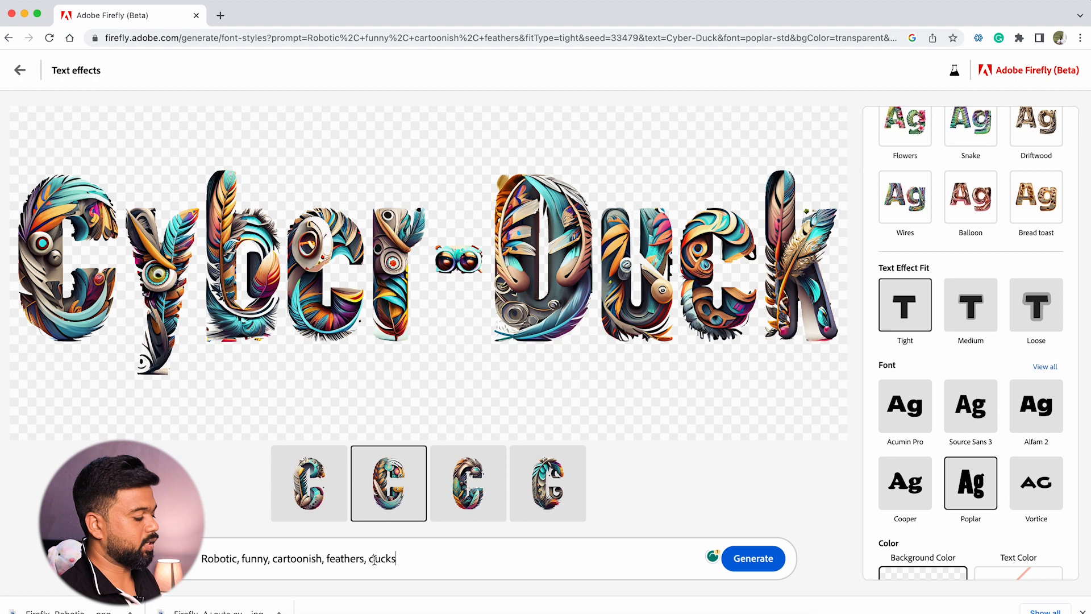
left_click(755, 559)
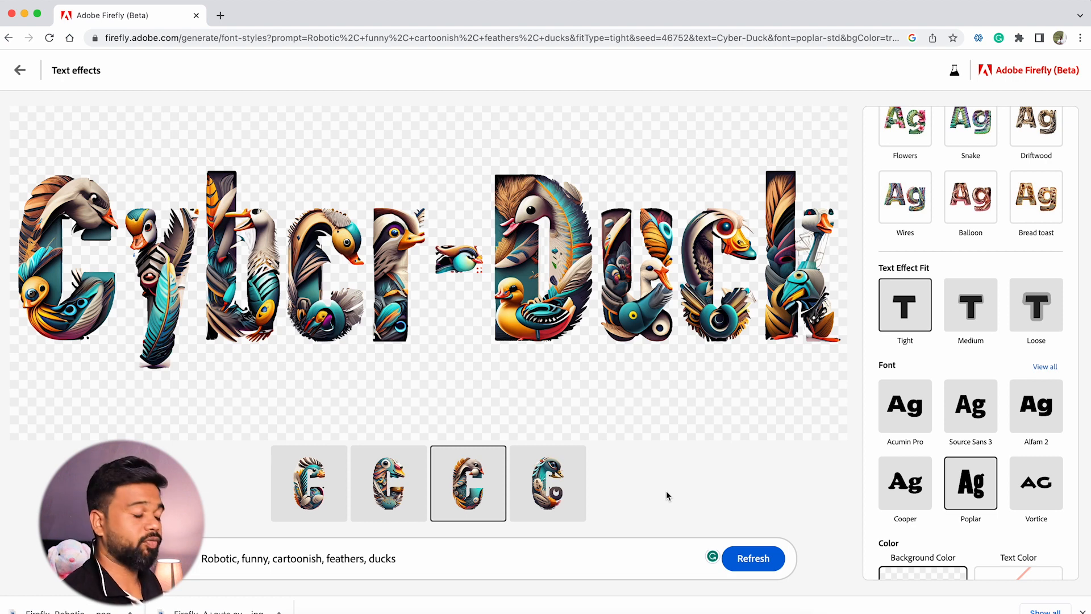
key("BackSpace")
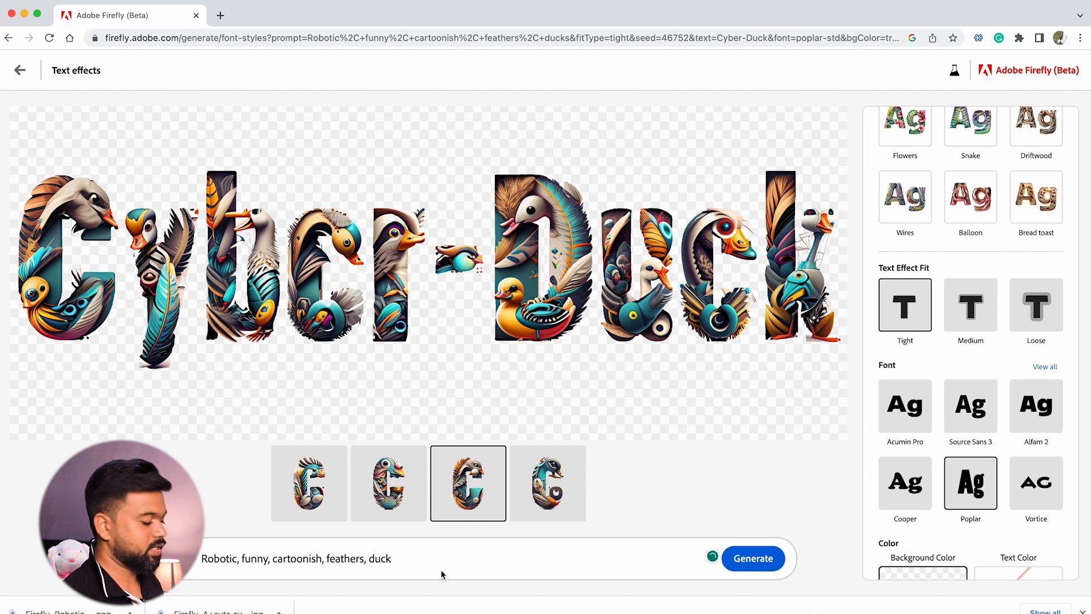
left_click(746, 560)
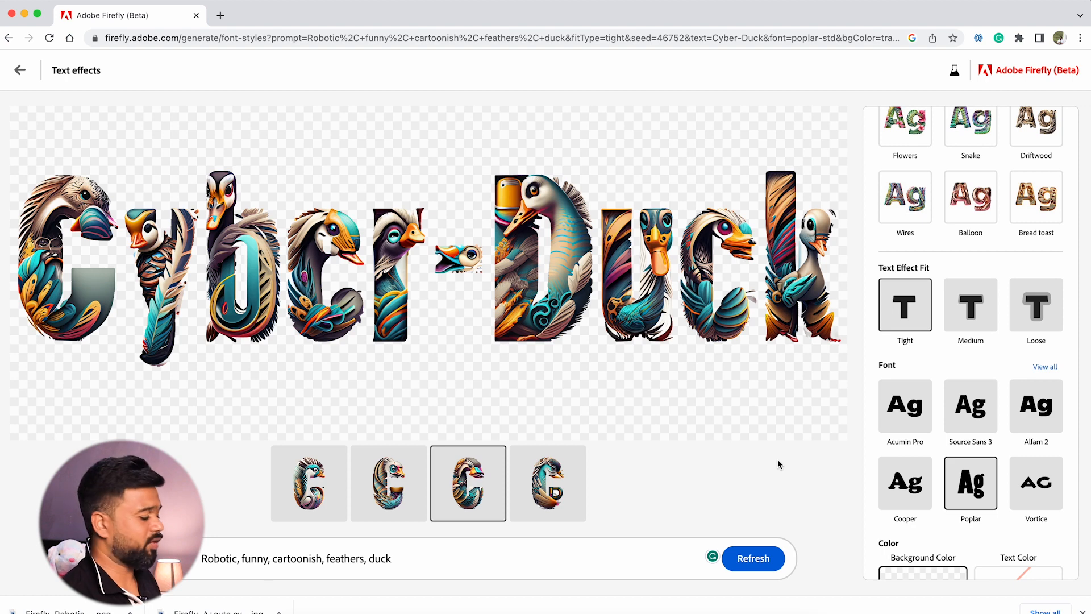
Remove "duck" from the end of the prompt, regenerate the text effects and select the second variation
key("BackSpace")
key("BackSpace")
key("BackSpace")
key("BackSpace")
key("BackSpace")
key("BackSpace")
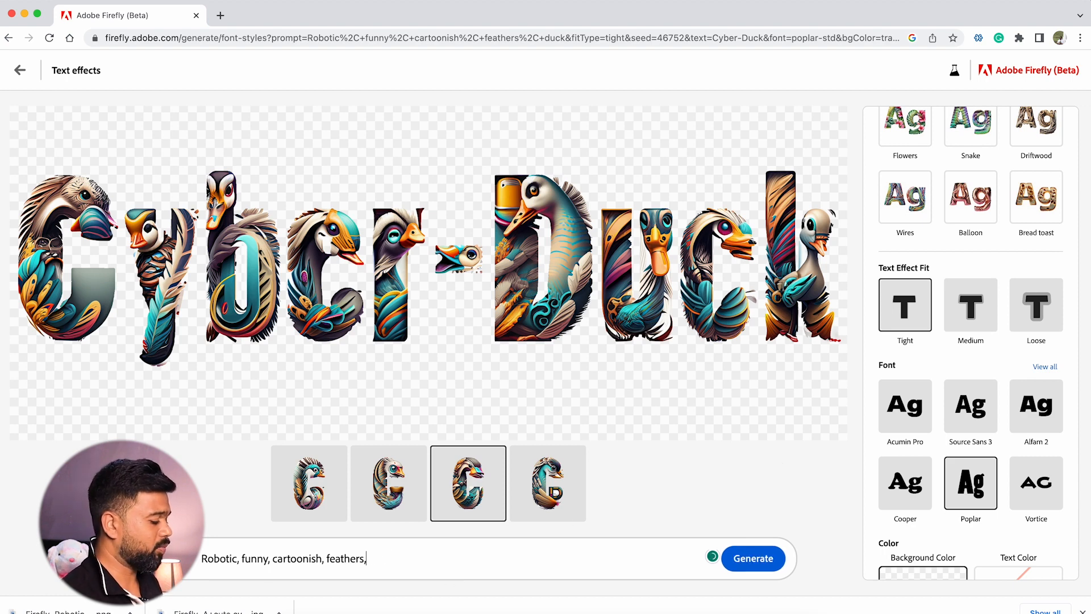
left_click(754, 557)
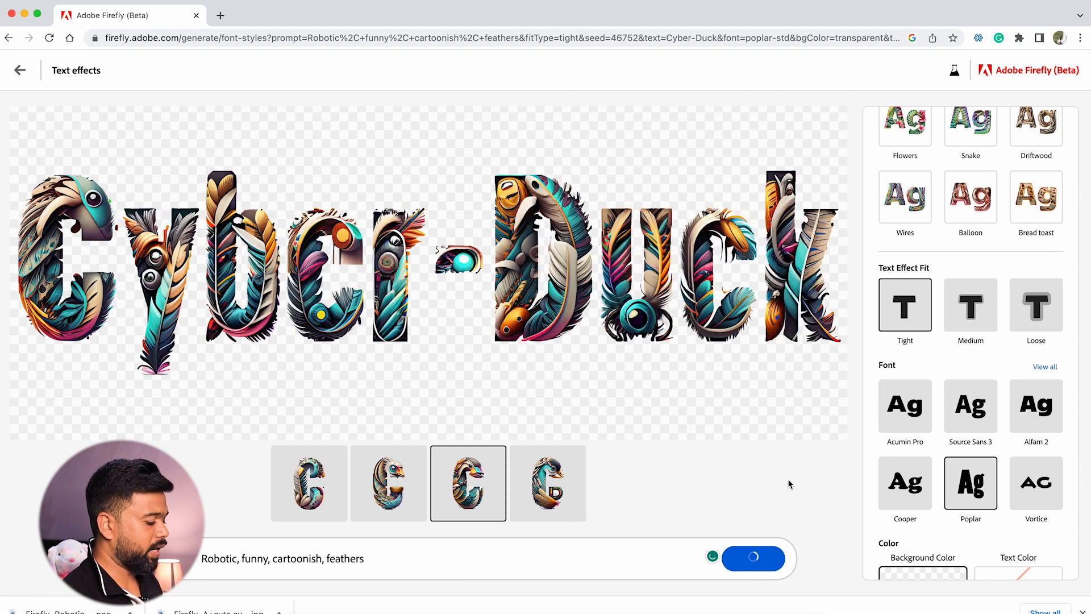
left_click(400, 500)
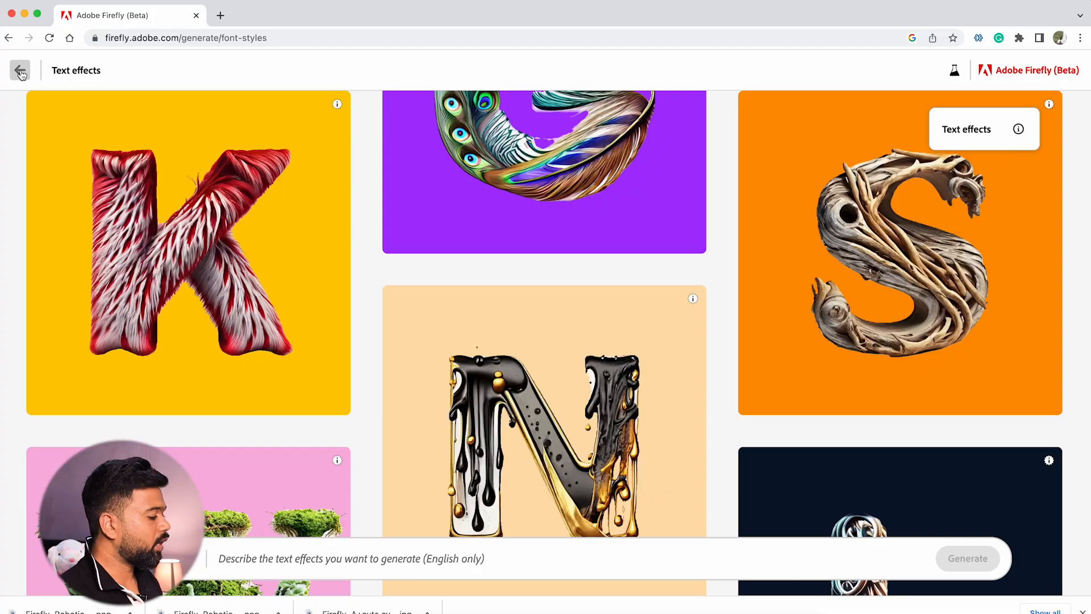
Return to the Firefly home page and open the Recolor vectors generator
left_click(19, 70)
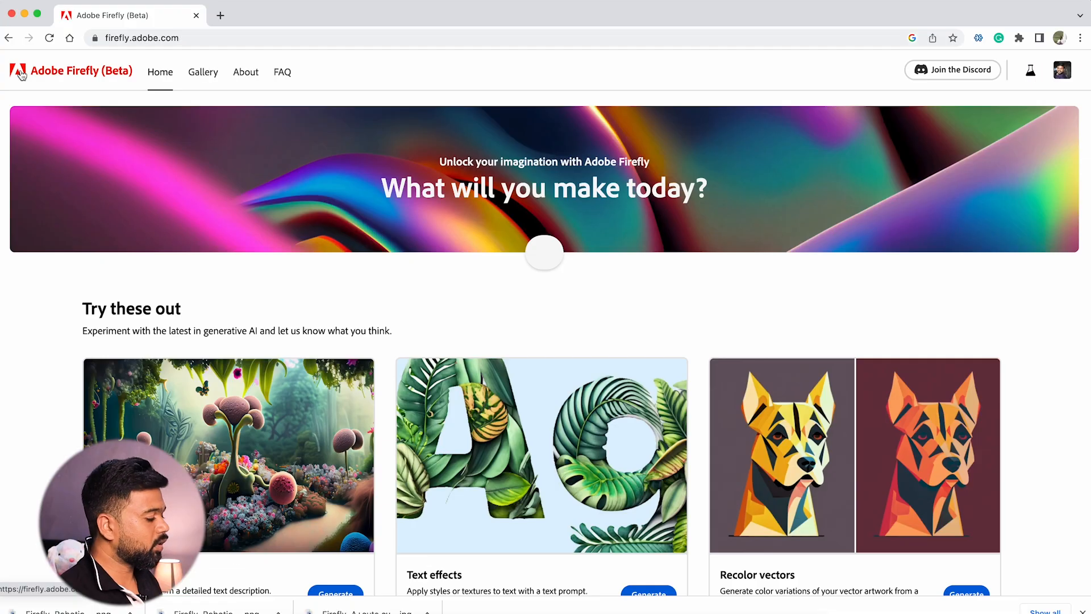
type("painting of mou")
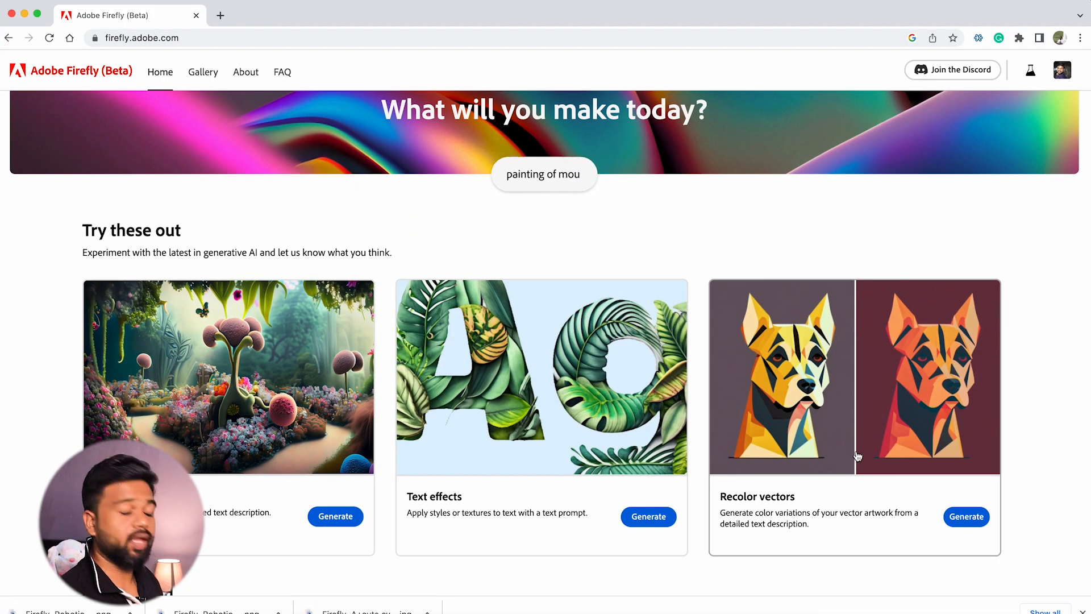
type("ntains and tre")
left_click(966, 516)
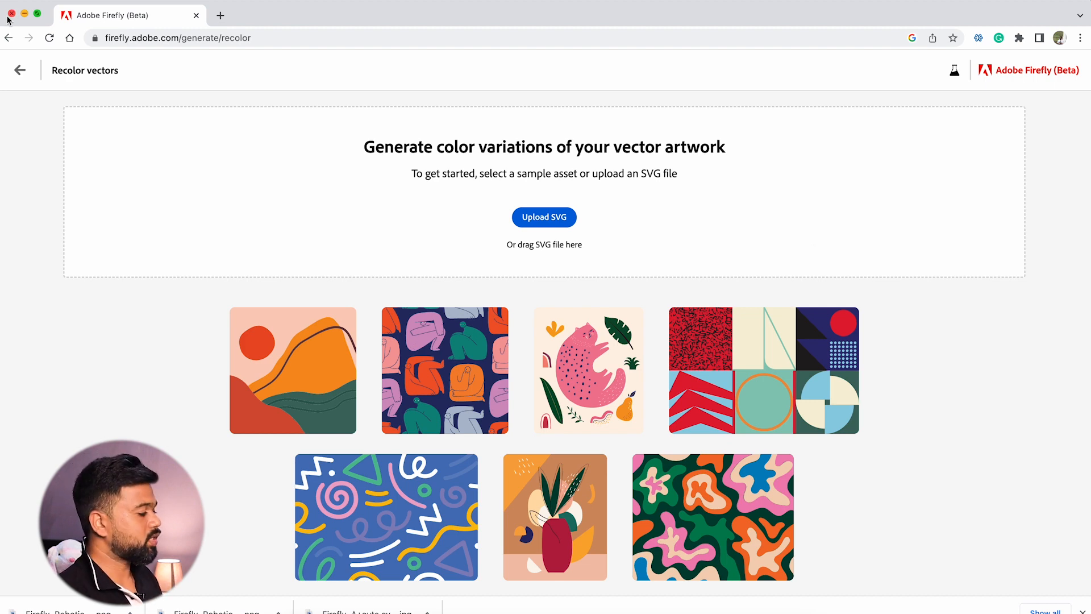
Leave Recolor vectors and show the available generators on the home page
left_click(19, 70)
scroll(462, 362, "down", 2)
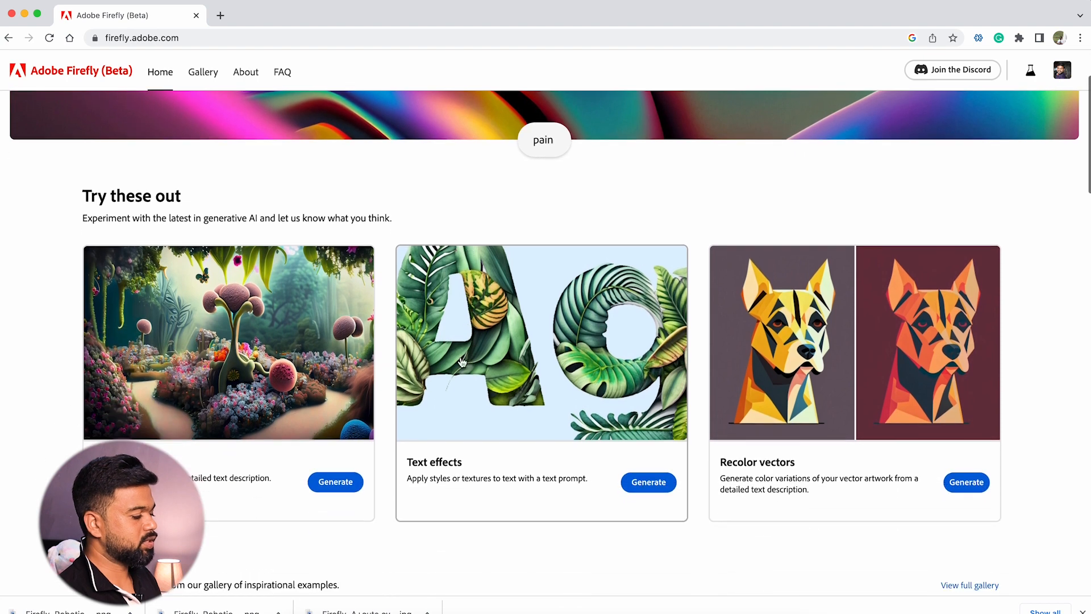
type("ins and trees")
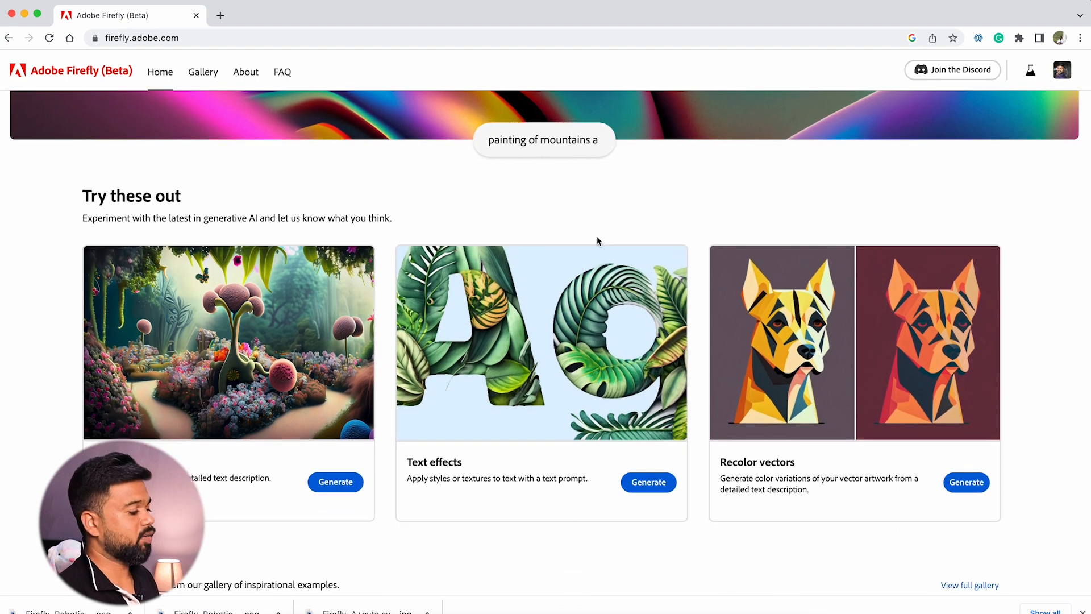